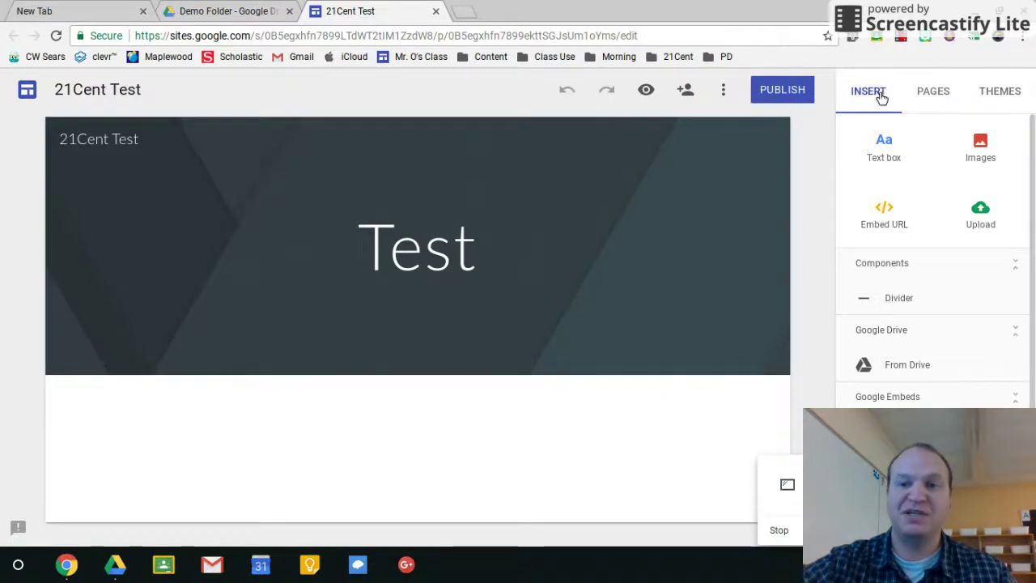
Show the theme options and add a text box reading "Test title" below the page header
click(1004, 95)
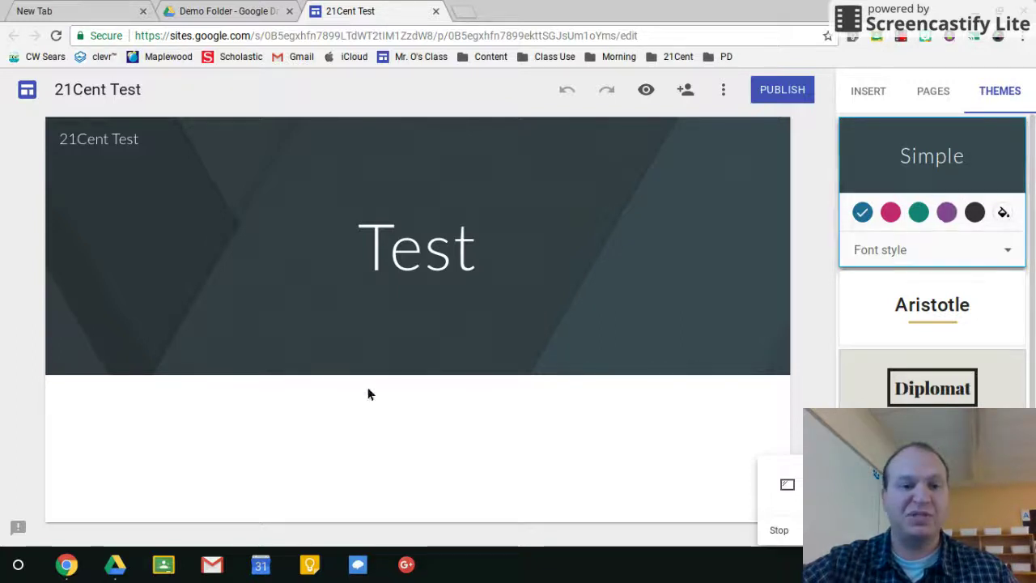
double_click(154, 418)
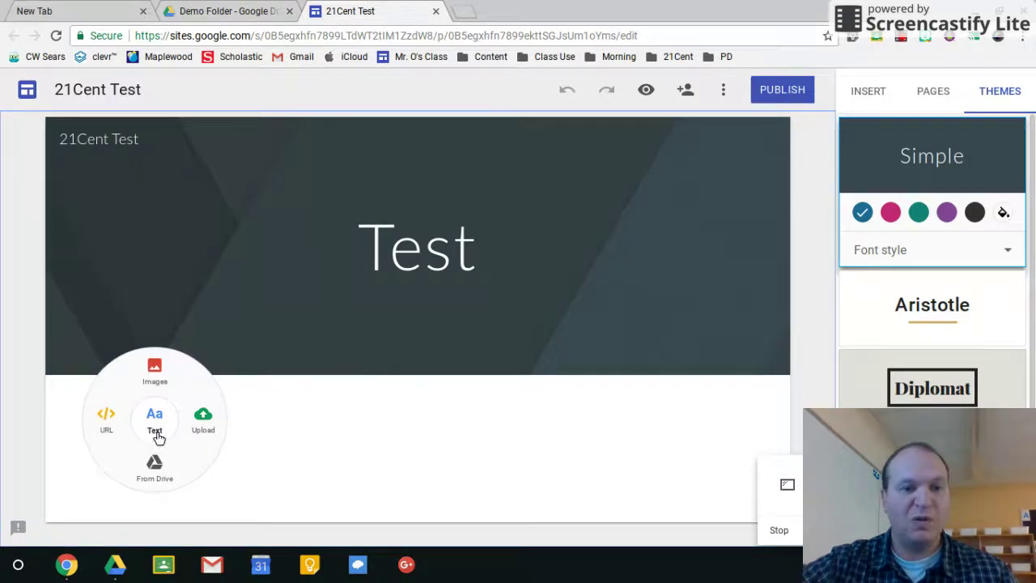
click(154, 429)
click(158, 423)
click(126, 344)
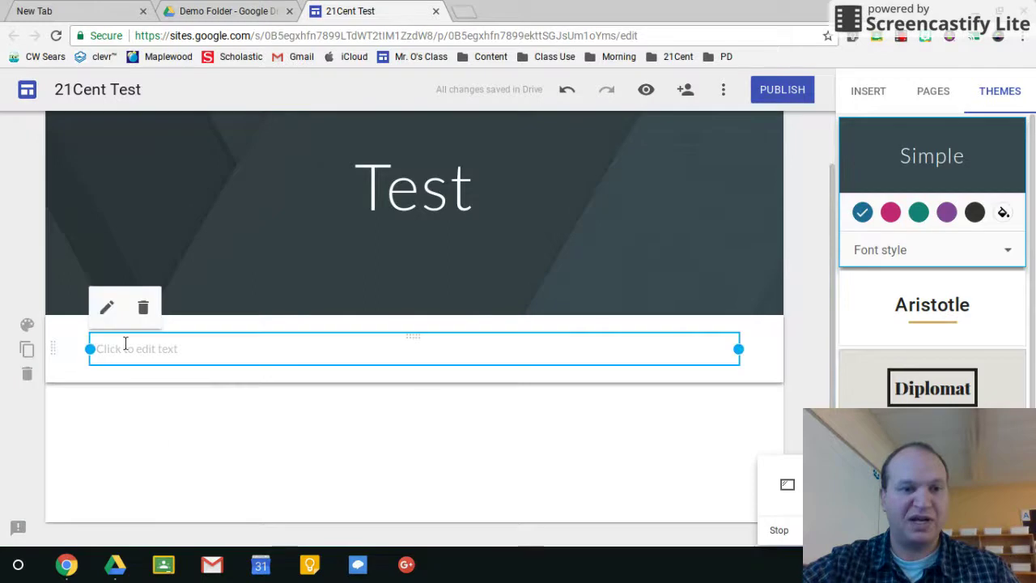
click(126, 346)
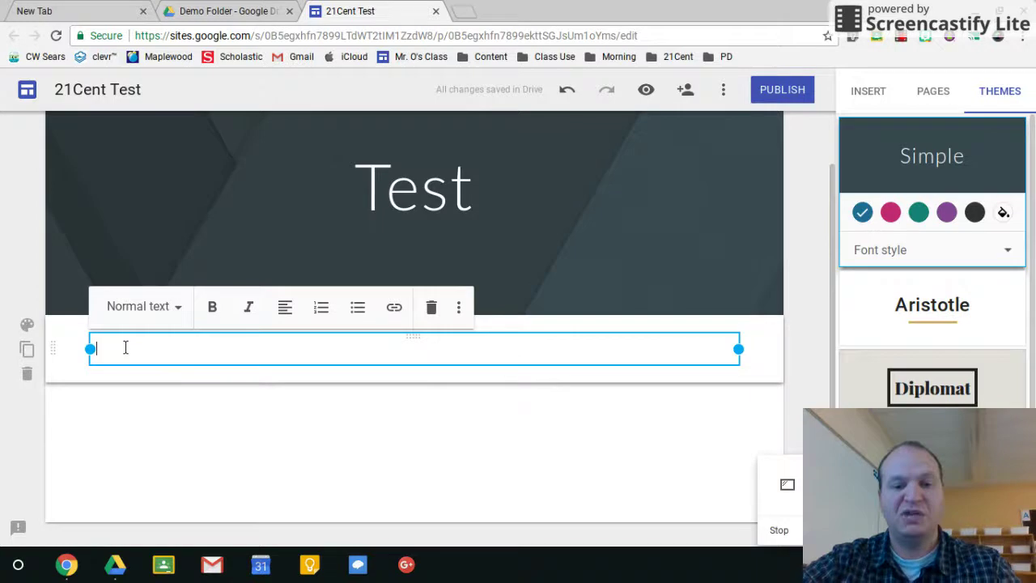
text(Test test)
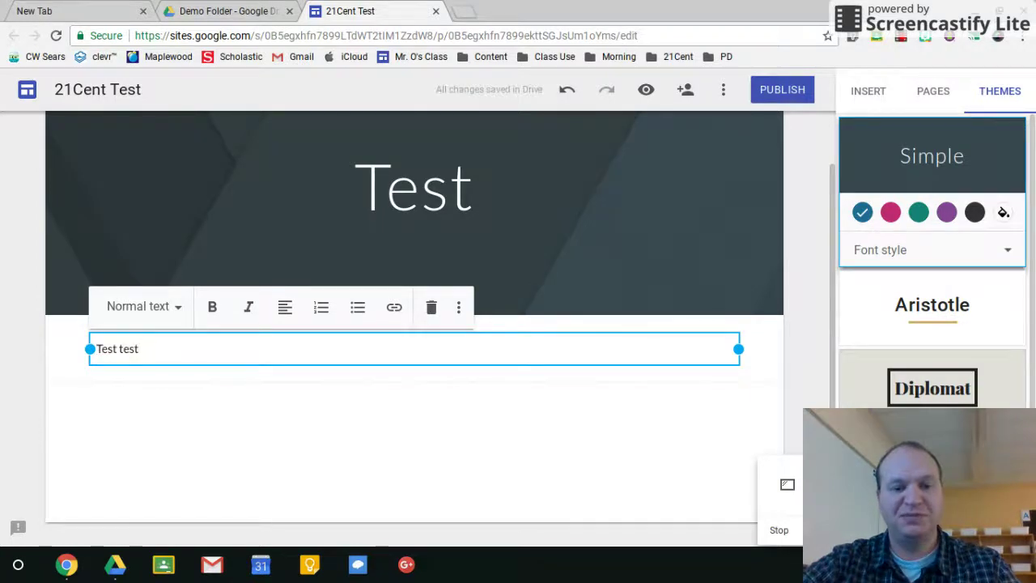
key(BackSpace)
key(BackSpace)
key(BackSpace)
text(itle)
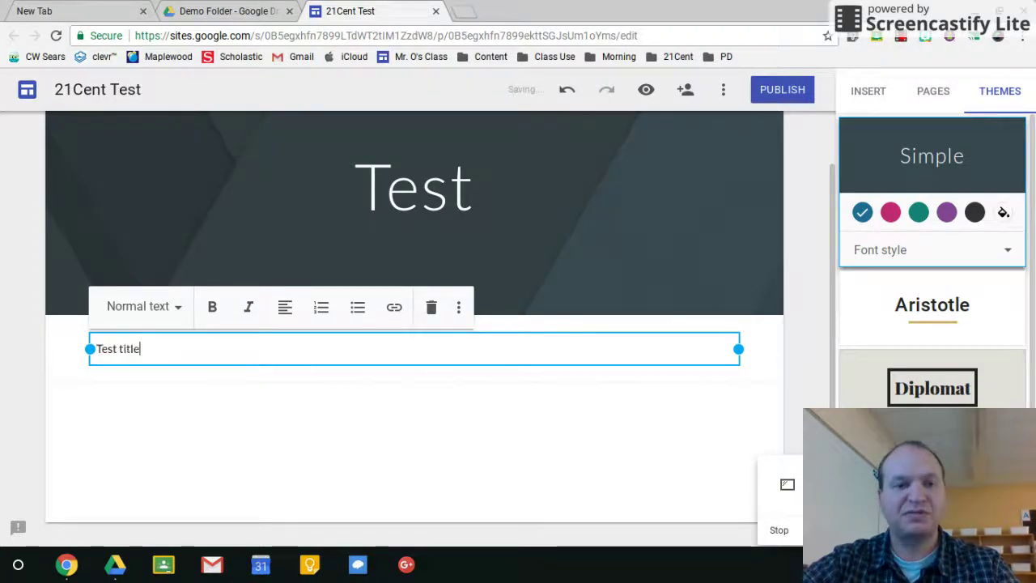
Add a second text box reading "Test" in a new section below the "Test title" section
click(94, 410)
double_click(93, 410)
click(93, 405)
text(Test)
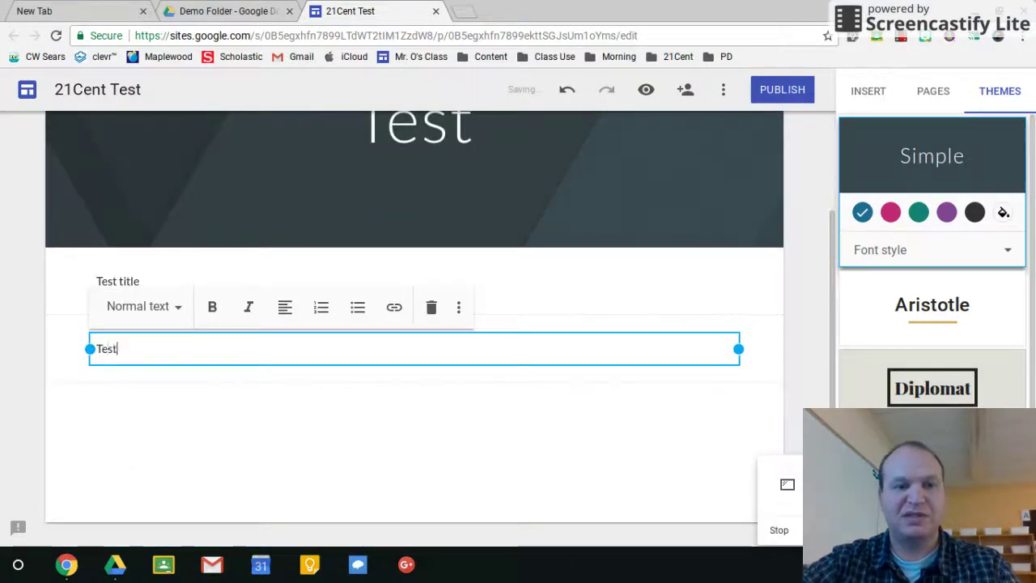
double_click(205, 415)
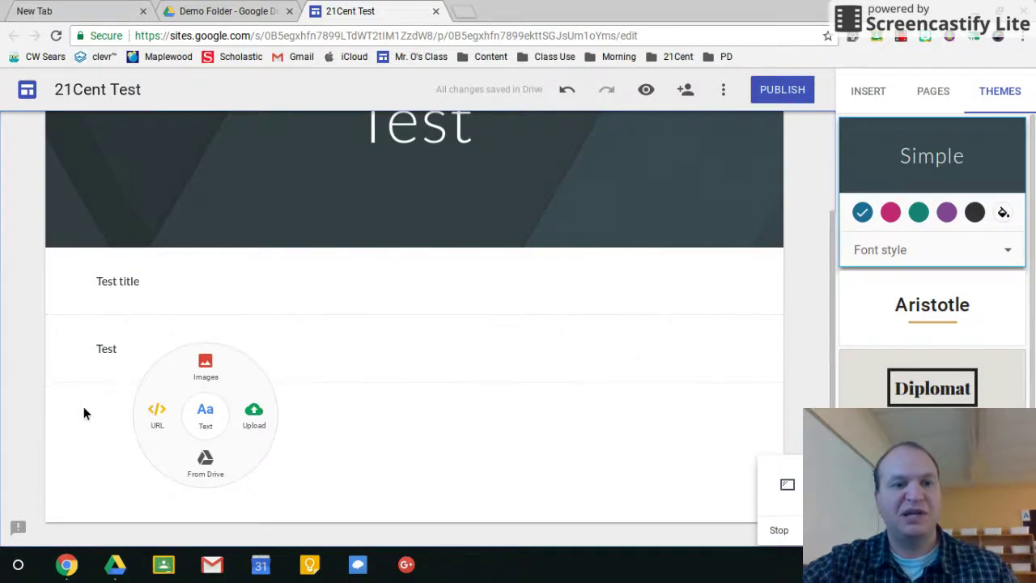
click(427, 270)
scroll(427, 270, up, 3)
click(428, 264)
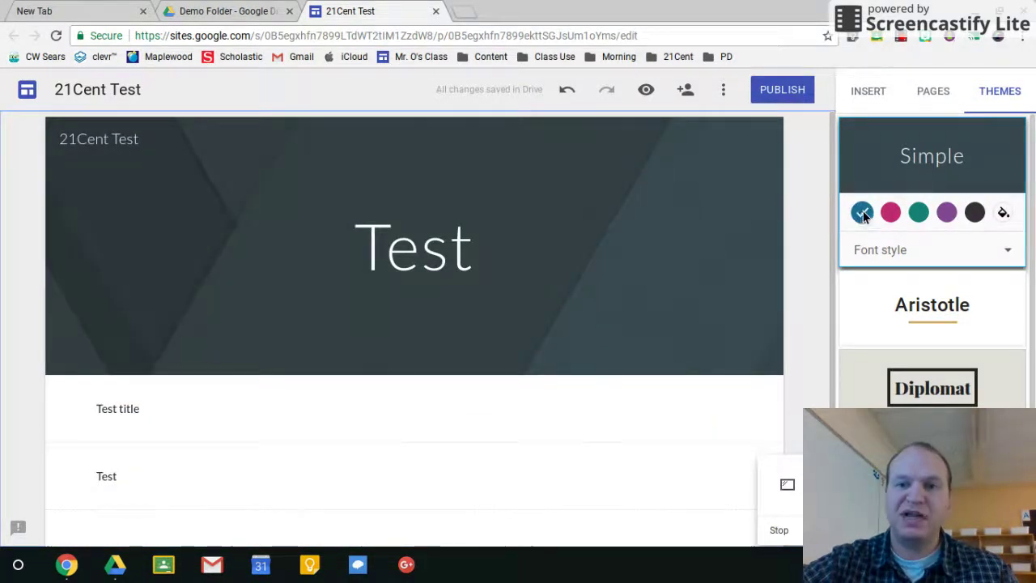
Apply the Title text style to the whole "Test title" line
mouse_move(91, 401)
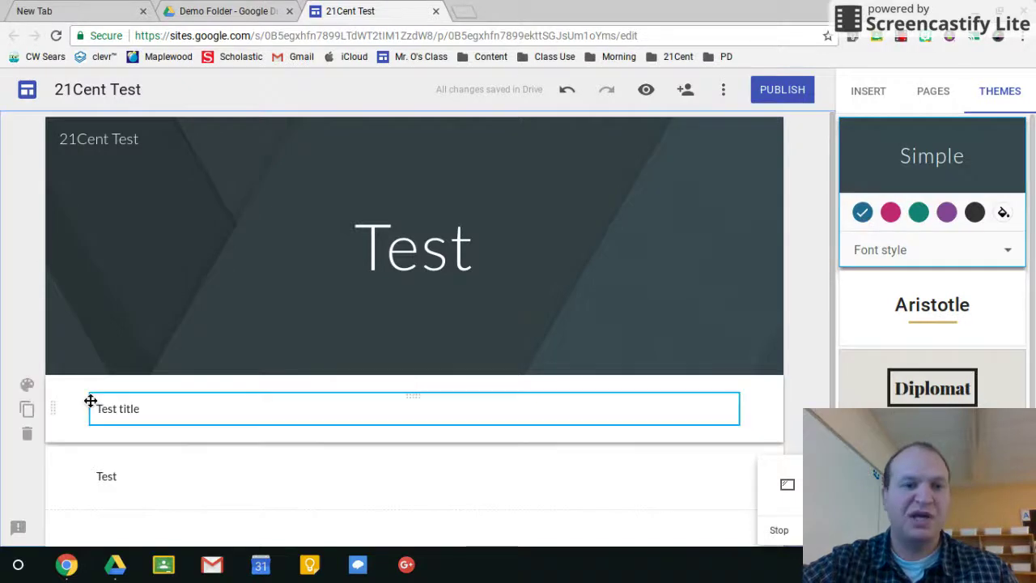
click(123, 409)
double_click(107, 409)
triple_click(107, 410)
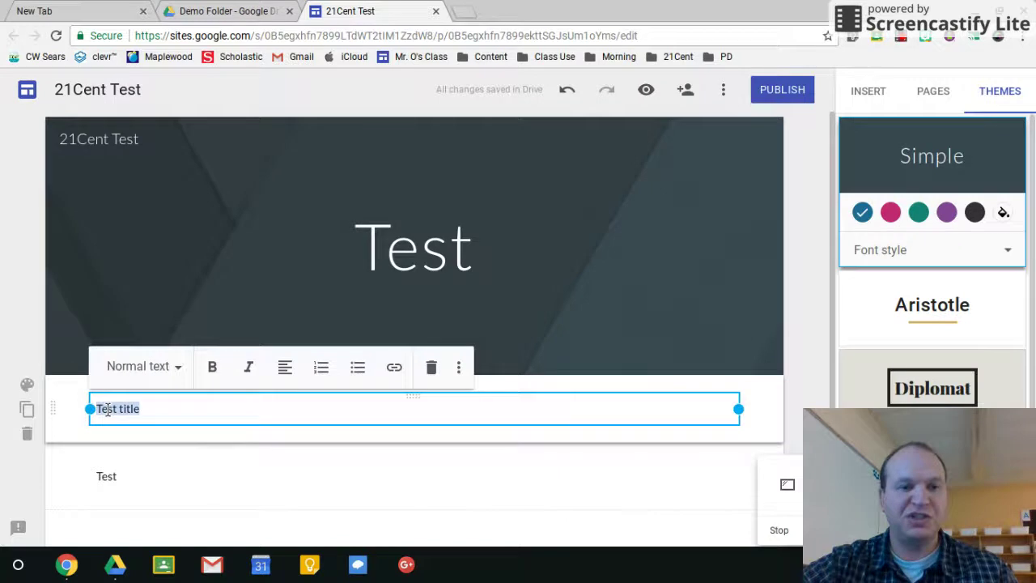
click(179, 369)
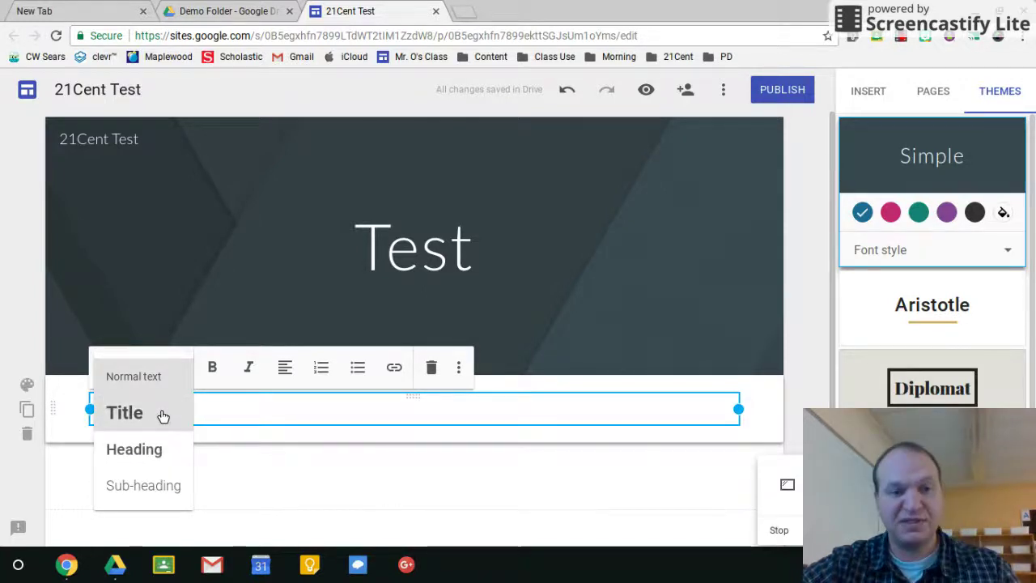
click(163, 415)
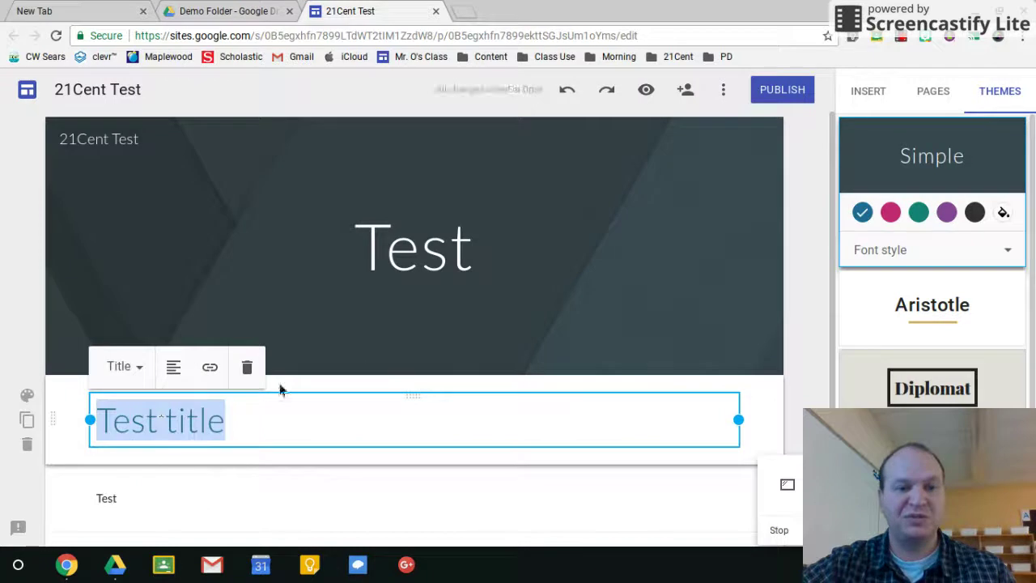
click(337, 406)
scroll(337, 406, down, 1)
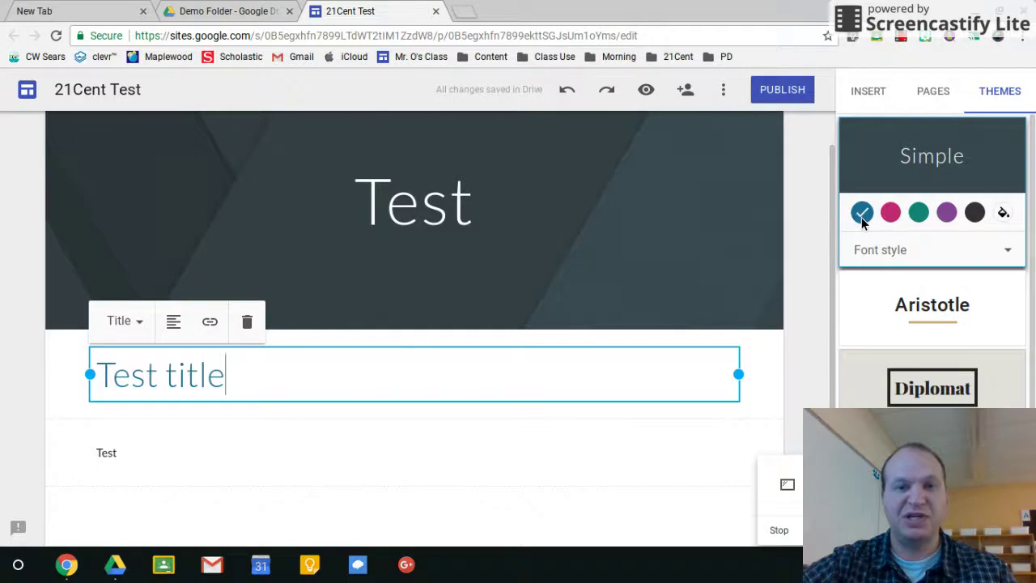
Try the pink color of the Simple theme and switch back to the blue one
click(891, 214)
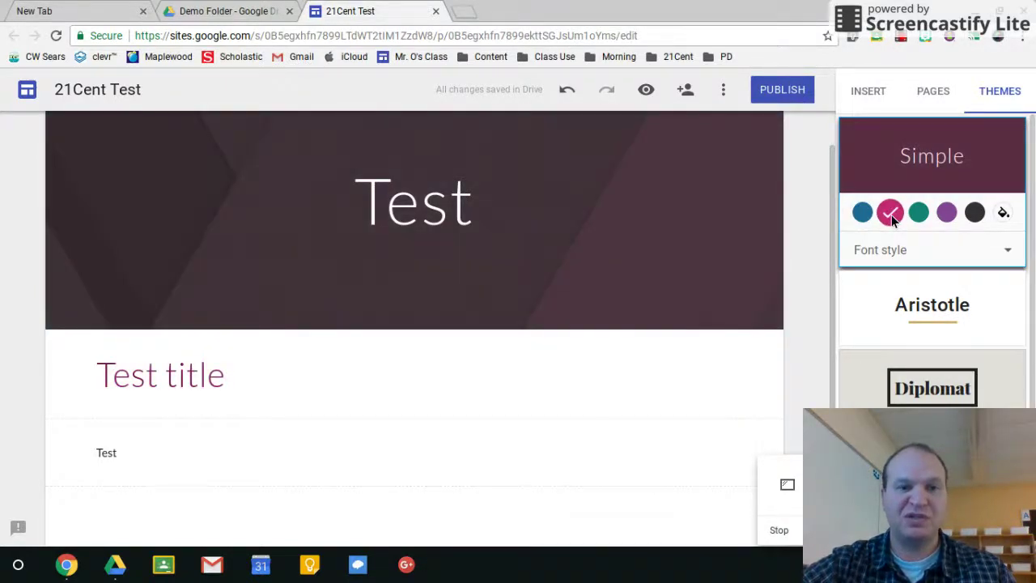
click(862, 212)
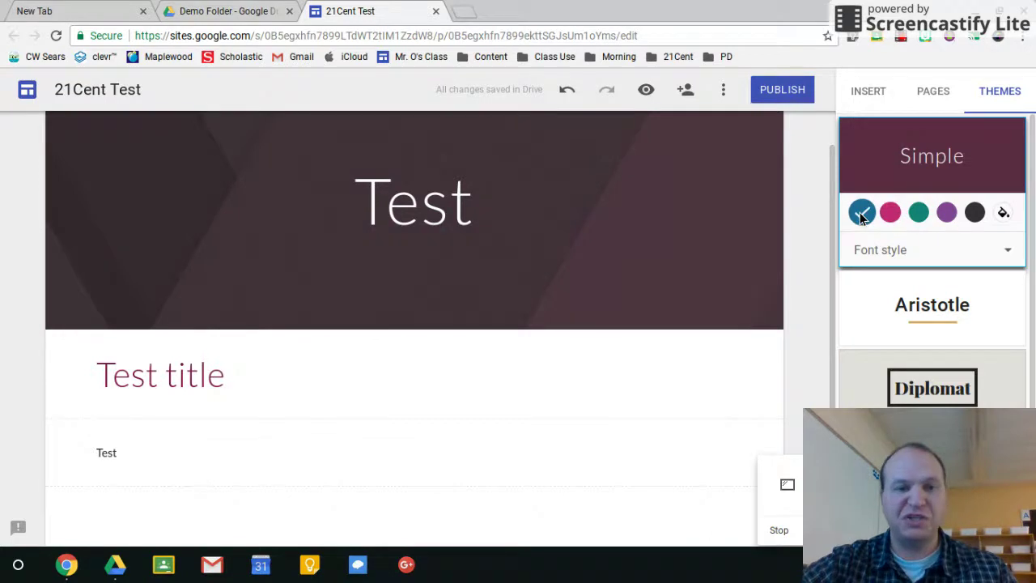
Change the text style of the "Test title" line to Heading and compare it with the "Test" text below
click(221, 372)
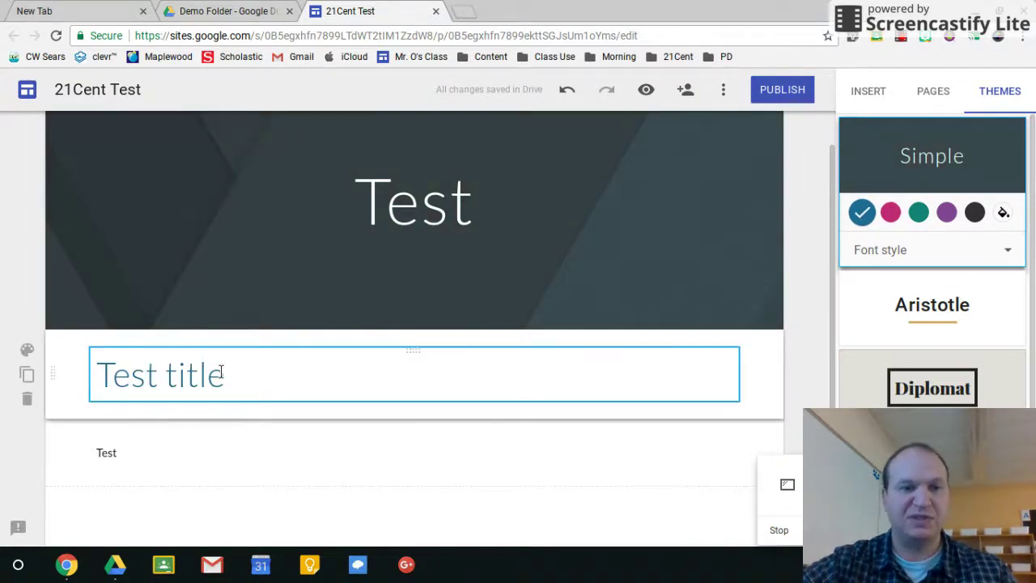
triple_click(220, 374)
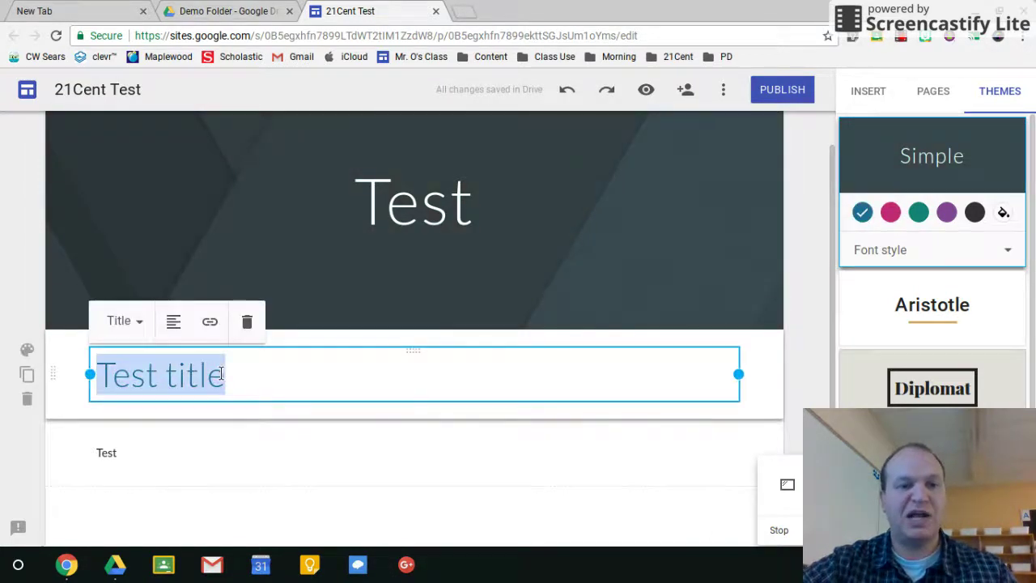
click(136, 322)
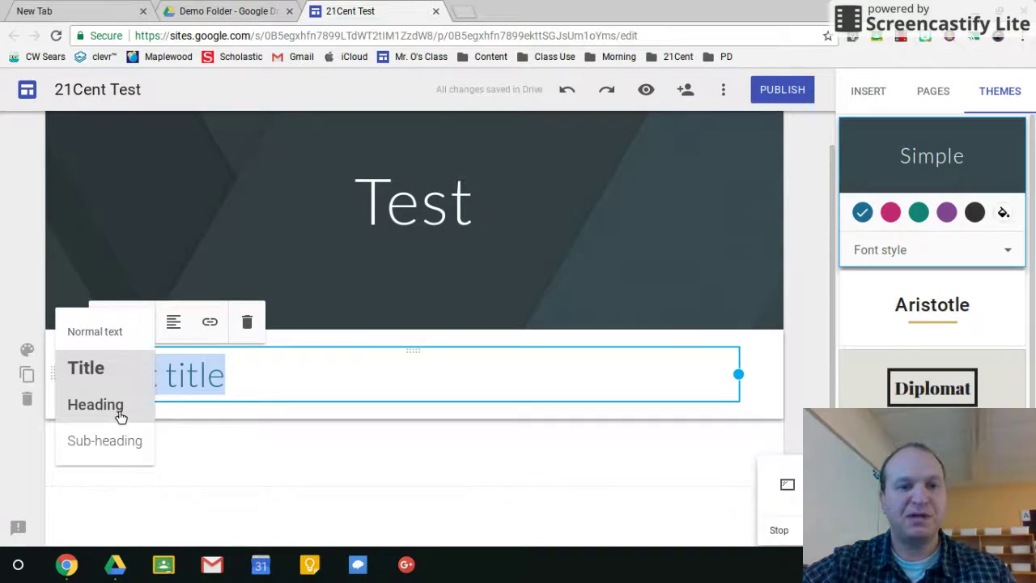
click(119, 411)
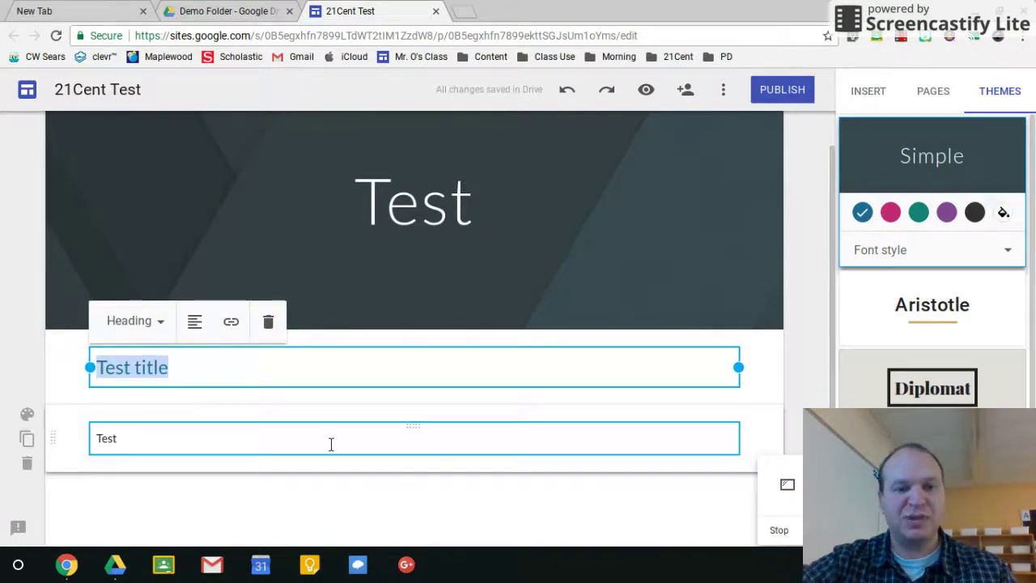
click(331, 443)
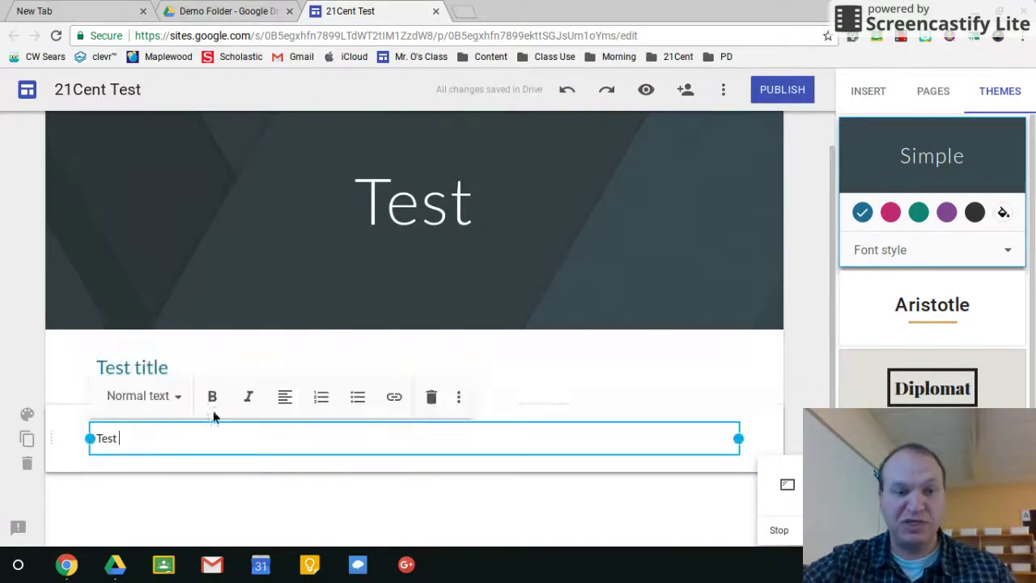
Change the "Test title" line to the Sub-heading style and compare it with the normal text below
click(169, 367)
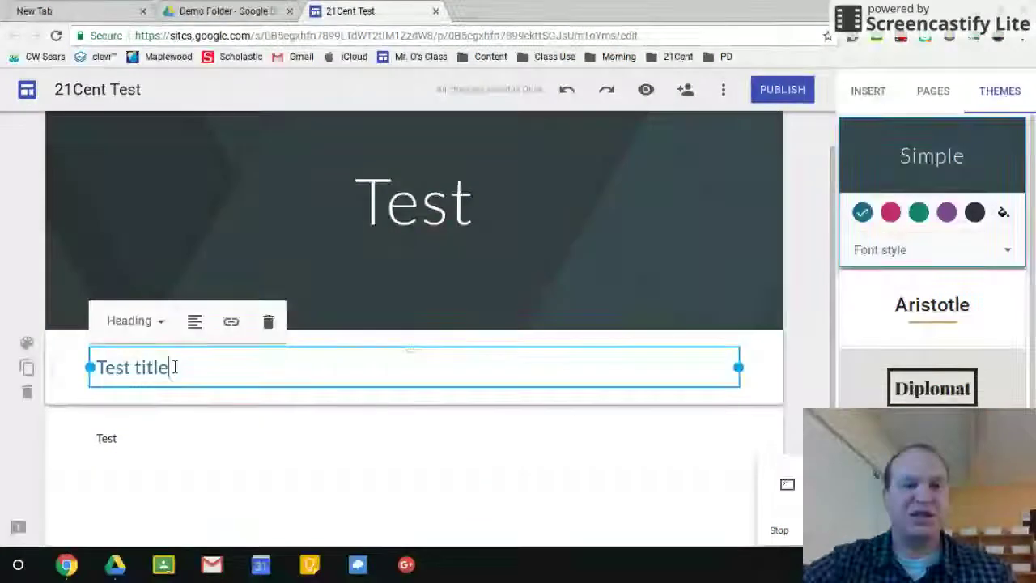
click(162, 322)
click(157, 449)
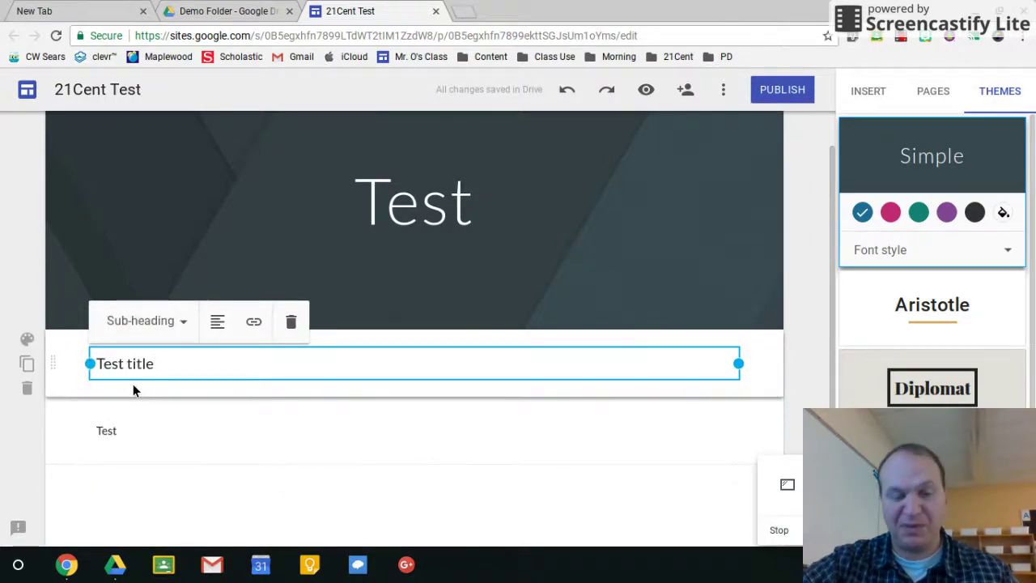
click(118, 433)
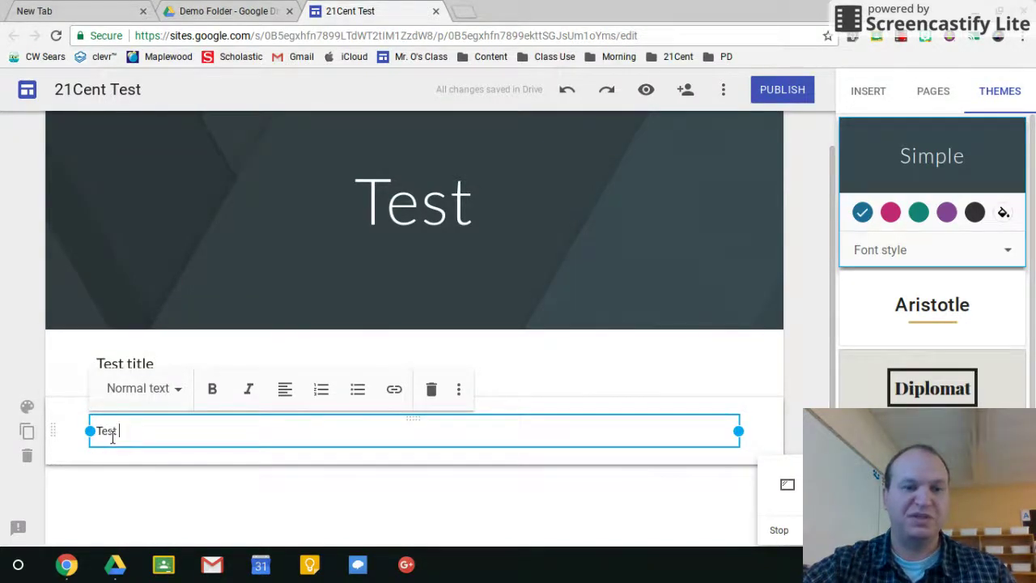
Set the "Test title" line to the Heading text style
click(152, 363)
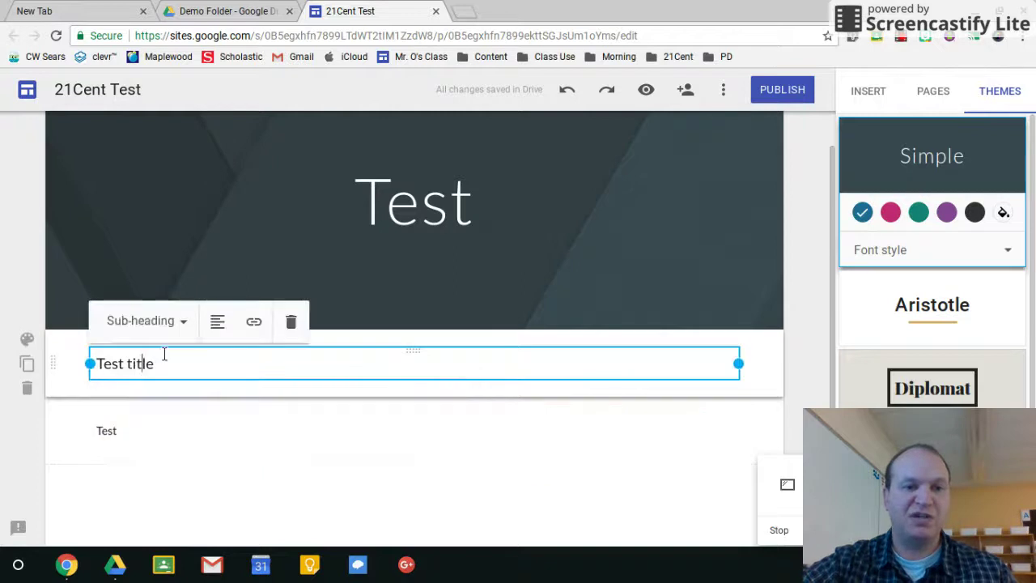
click(178, 325)
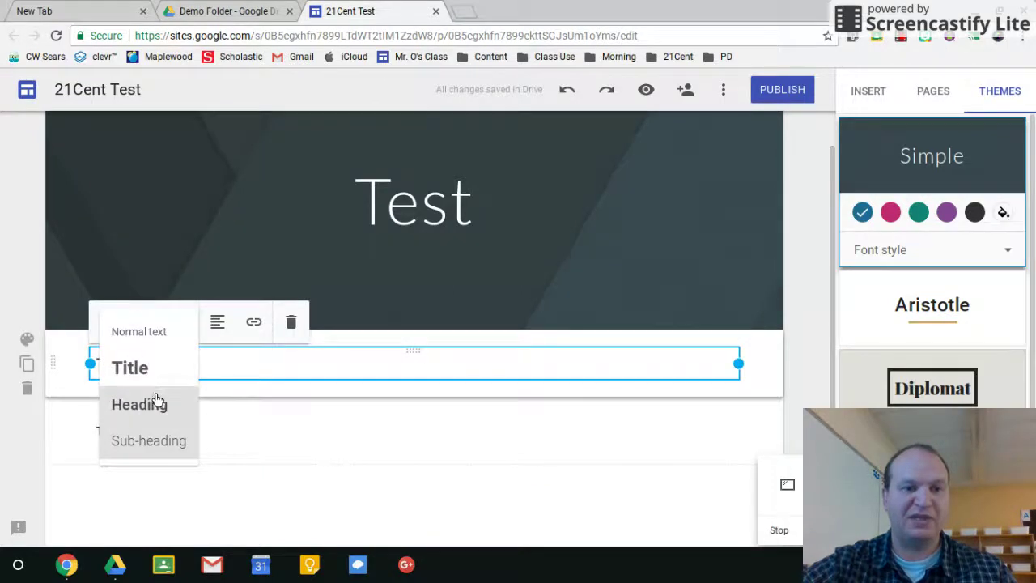
click(155, 401)
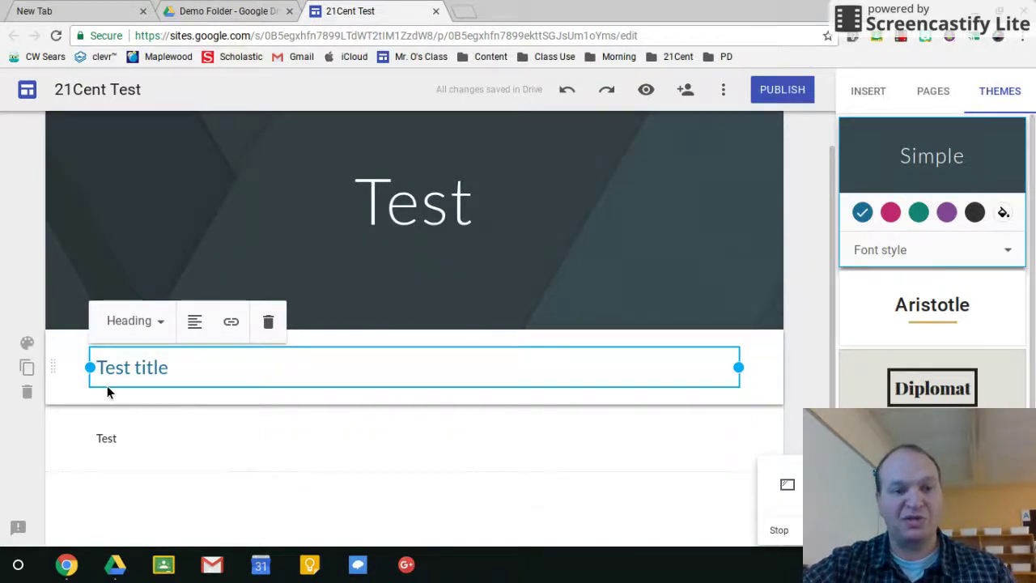
Try the Emphasis 1 section style on the "Test title" section and set it to Emphasis 2
click(27, 345)
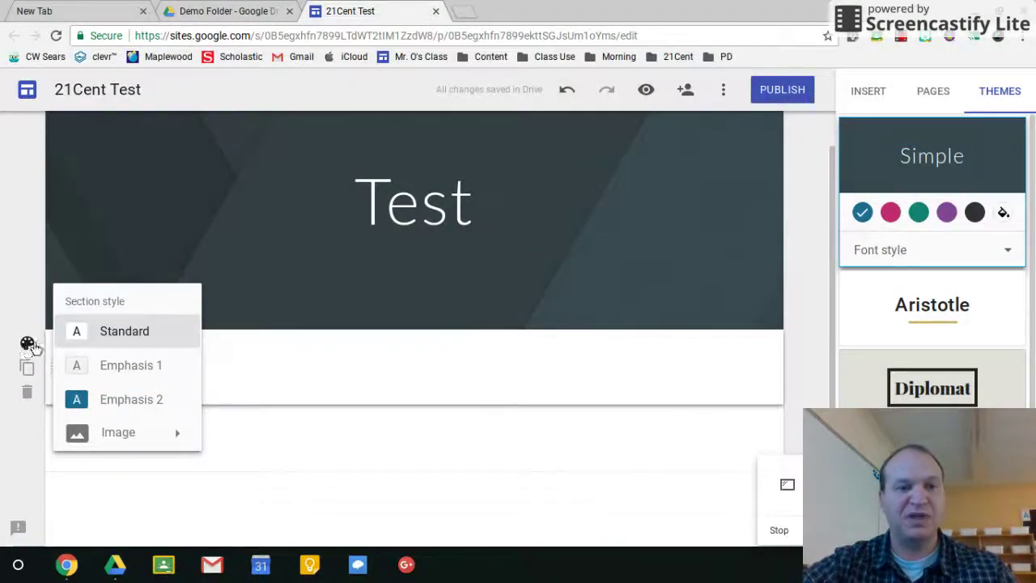
click(159, 367)
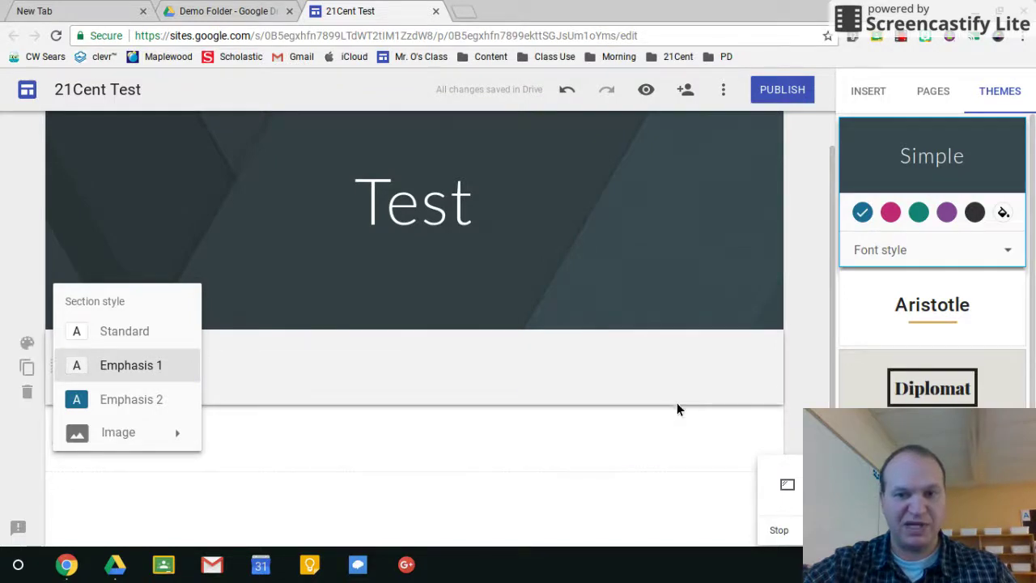
click(133, 403)
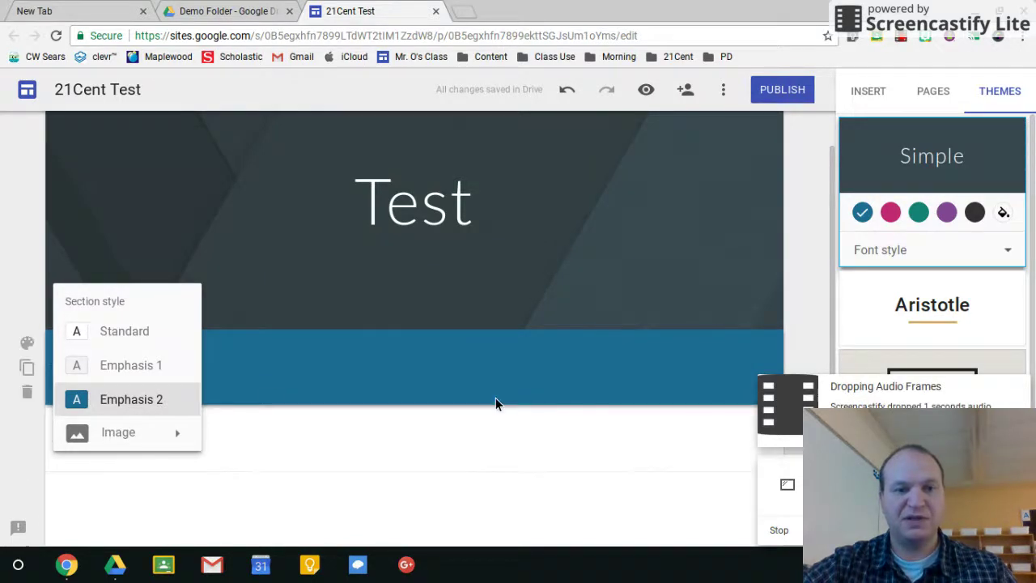
Browse the image gallery for a background for the "Test title" section and close it without choosing an image
click(134, 434)
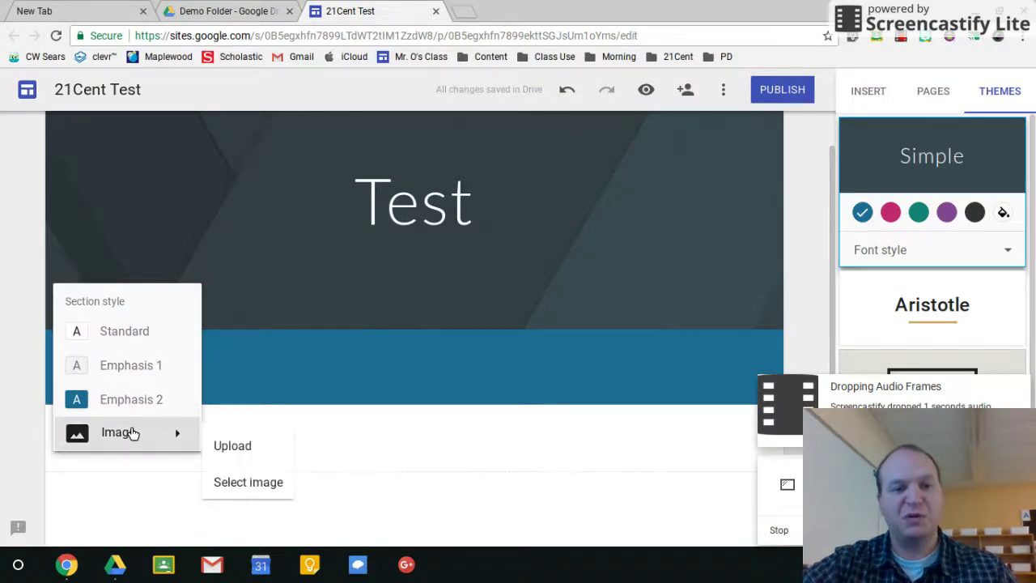
click(245, 483)
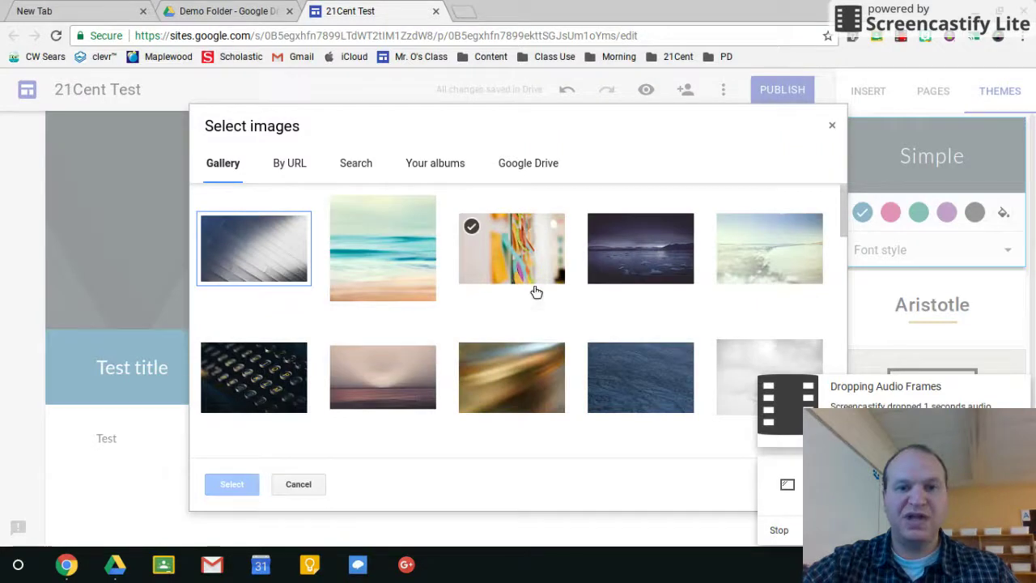
scroll(536, 291, down, 10)
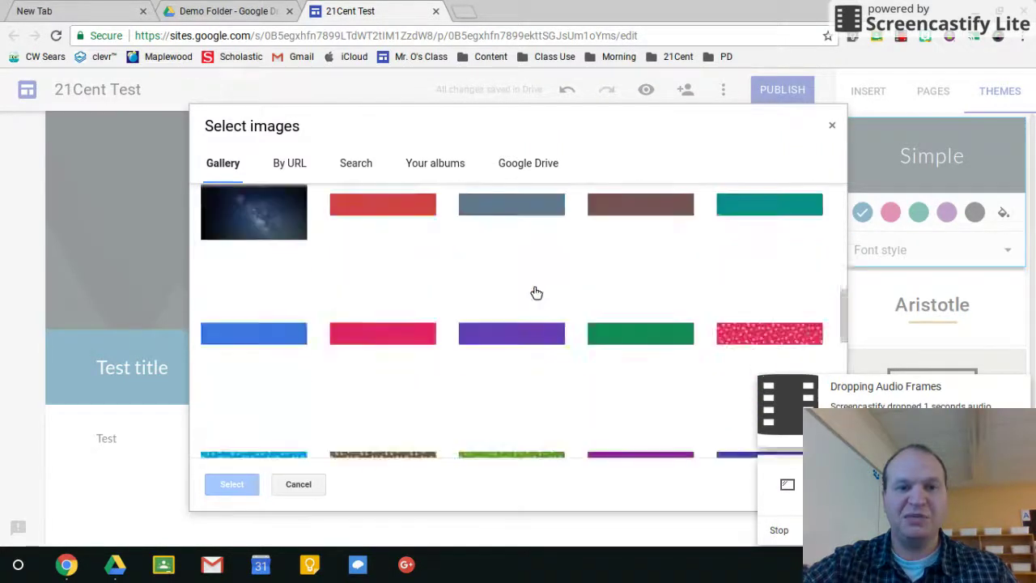
scroll(536, 292, down, 10)
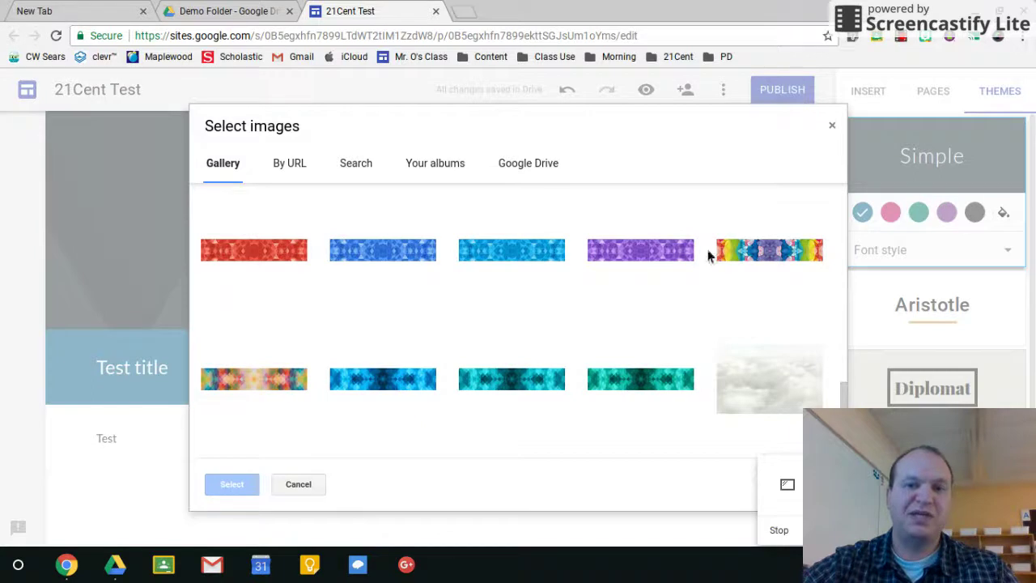
scroll(708, 256, down, 1)
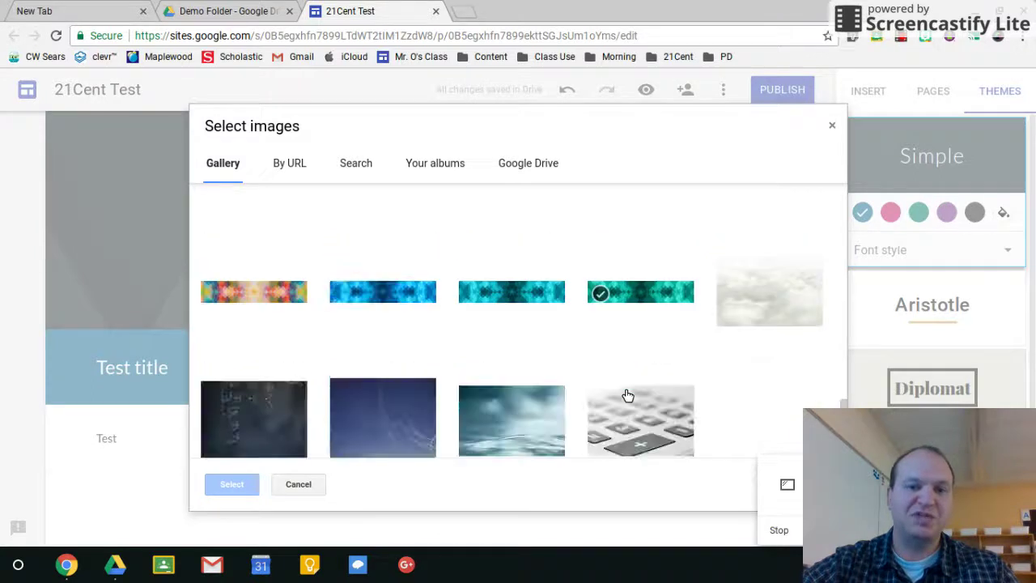
click(834, 128)
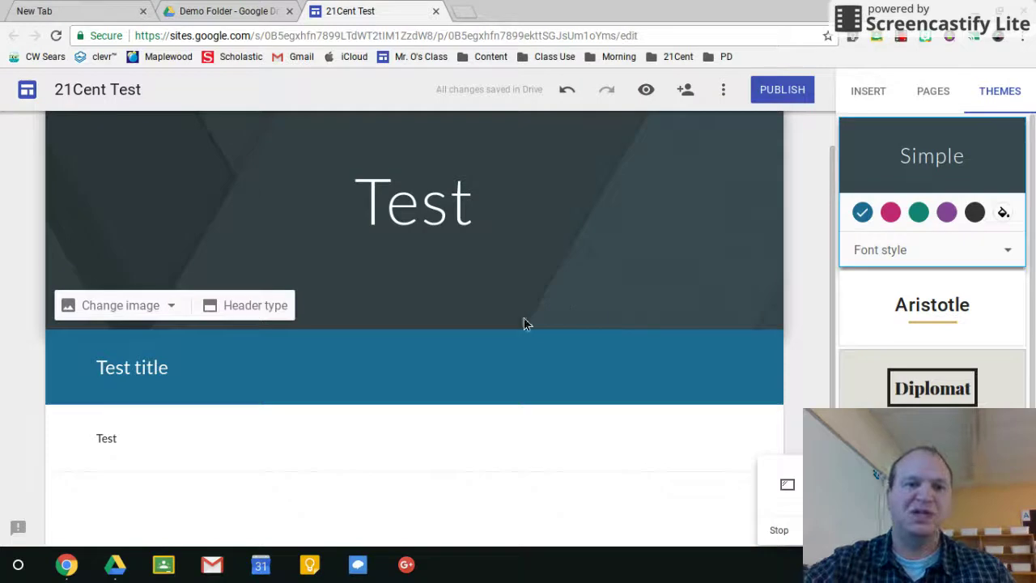
Review the section style options of the "Test title" section and keep Emphasis 2
mouse_move(62, 372)
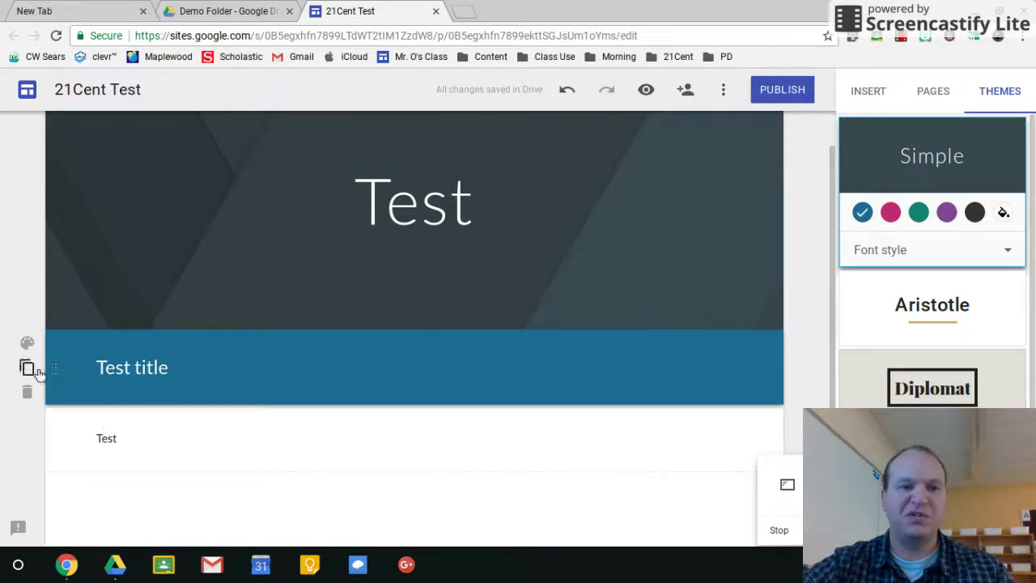
click(26, 343)
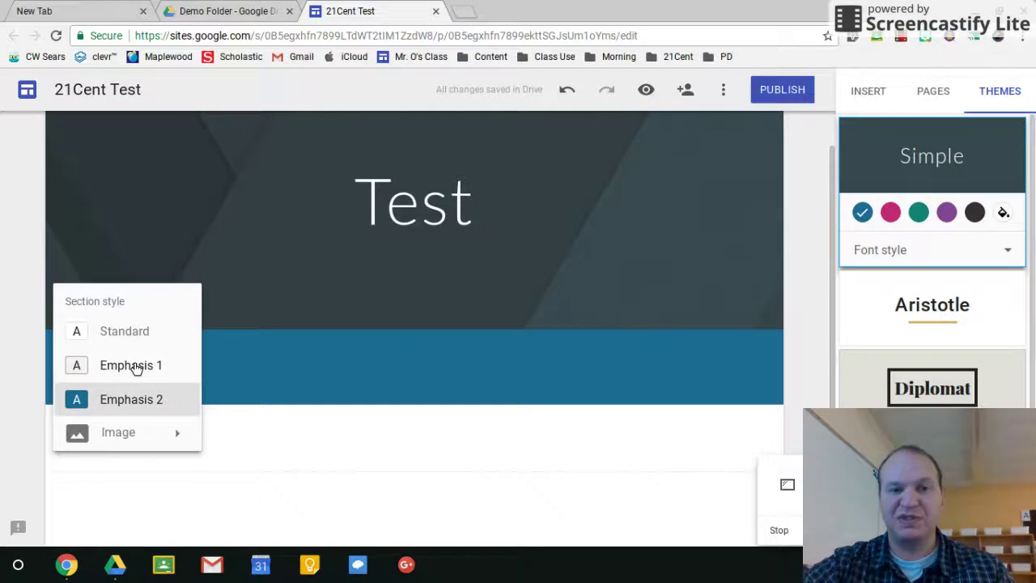
mouse_move(595, 276)
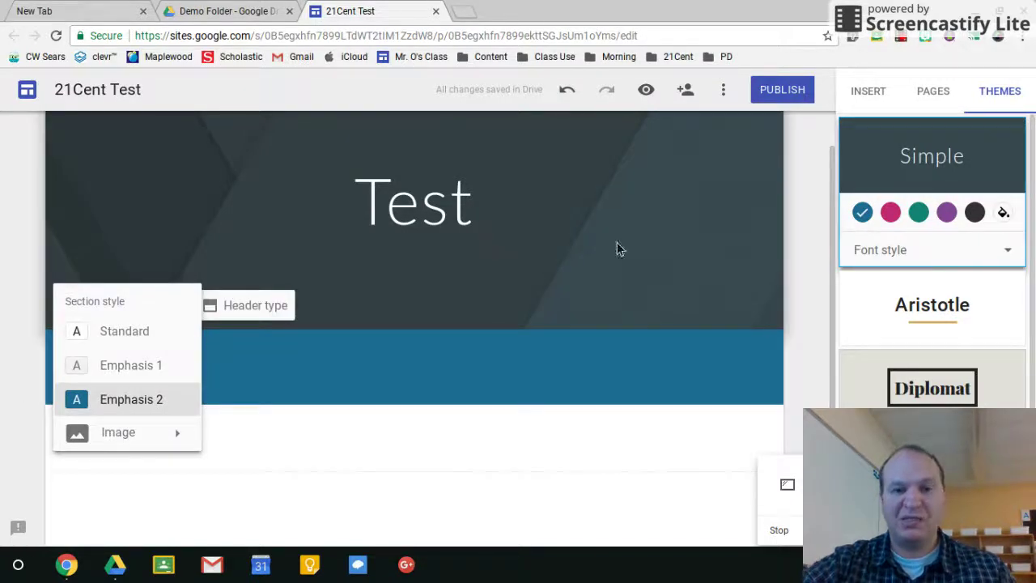
click(178, 411)
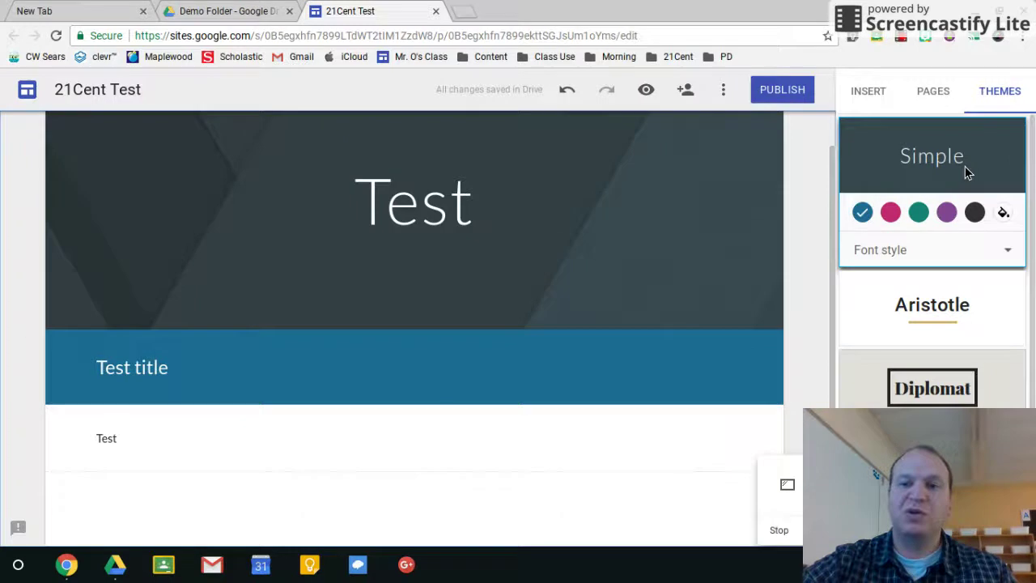
Try the green, purple and black colors of the Simple theme and return to blue
click(918, 212)
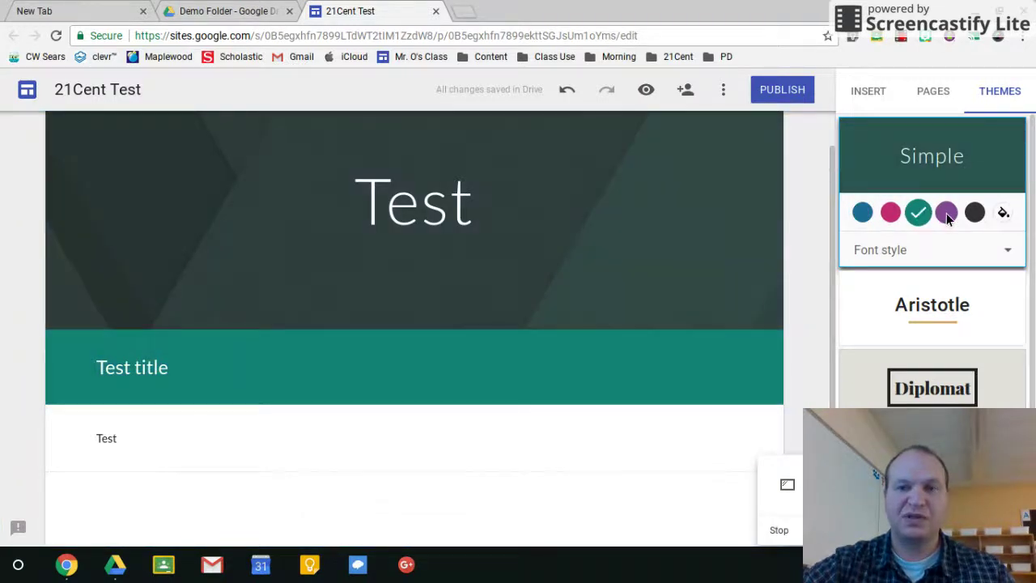
click(946, 213)
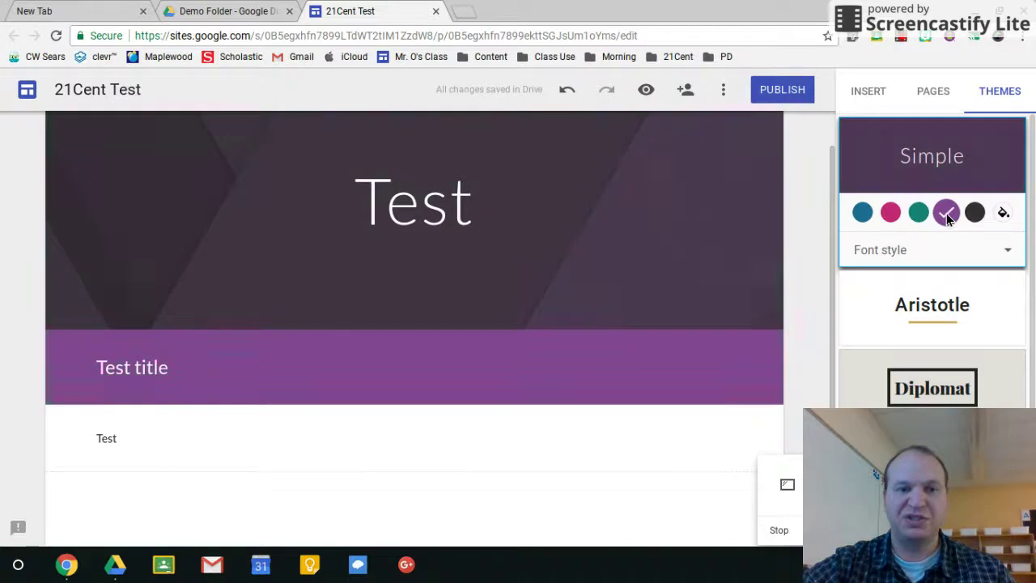
click(976, 213)
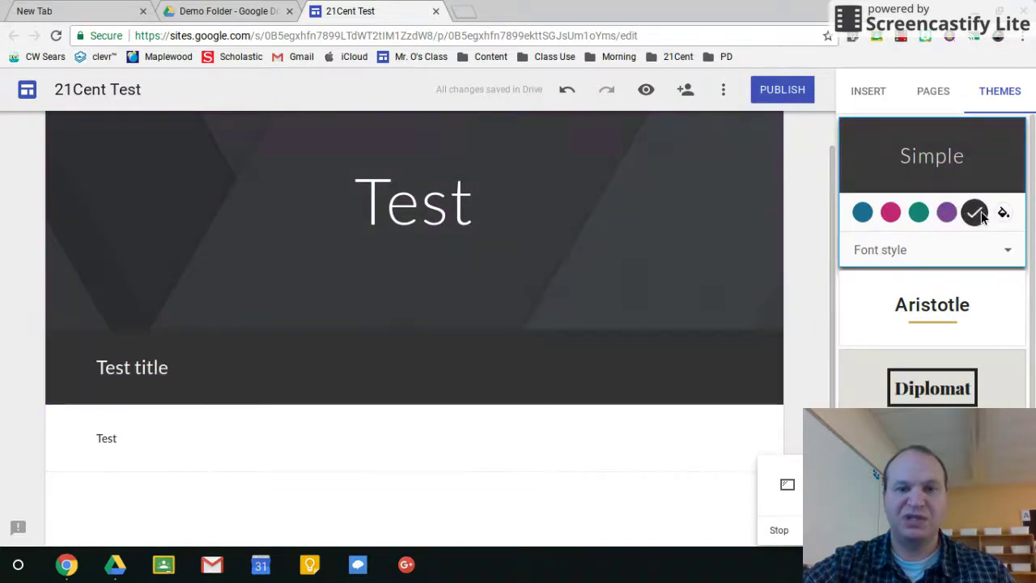
click(863, 213)
Look at the Simple theme's font style choices and its custom color picker without changing either
click(1010, 254)
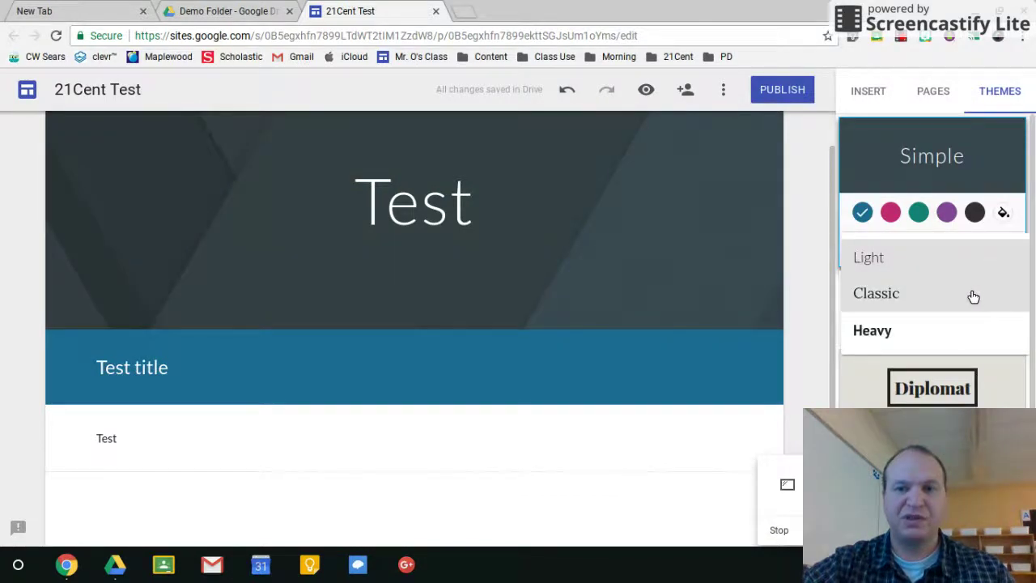
click(1003, 212)
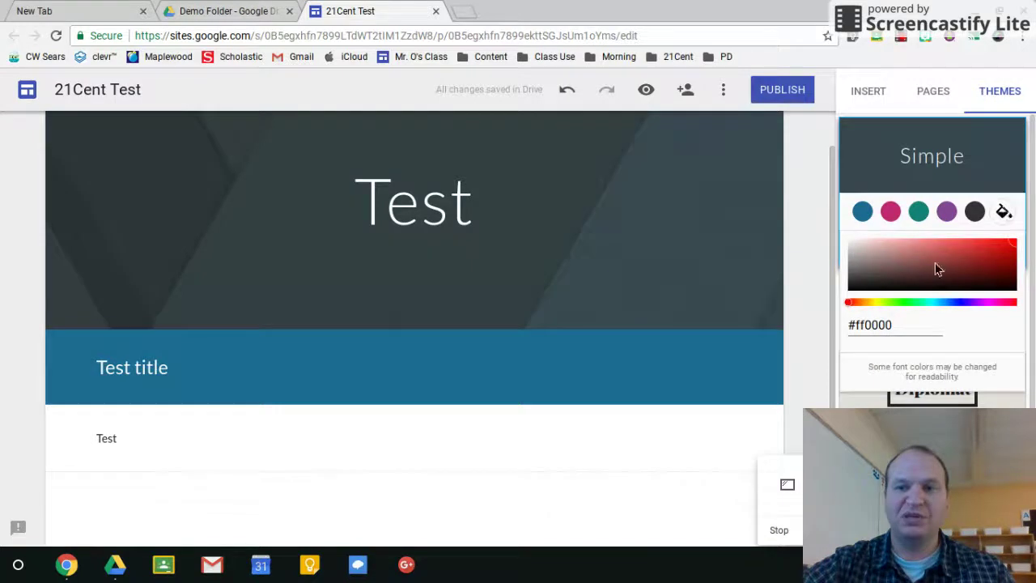
click(817, 289)
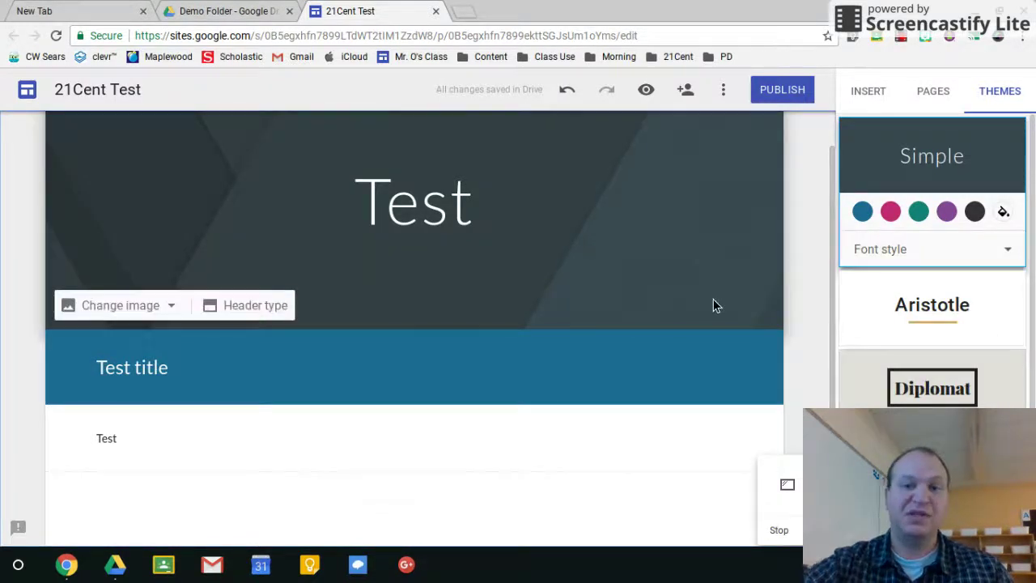
Try the Aristotle and Vision themes on the site and apply the Level theme
scroll(713, 300, down, 1)
scroll(872, 339, down, 2)
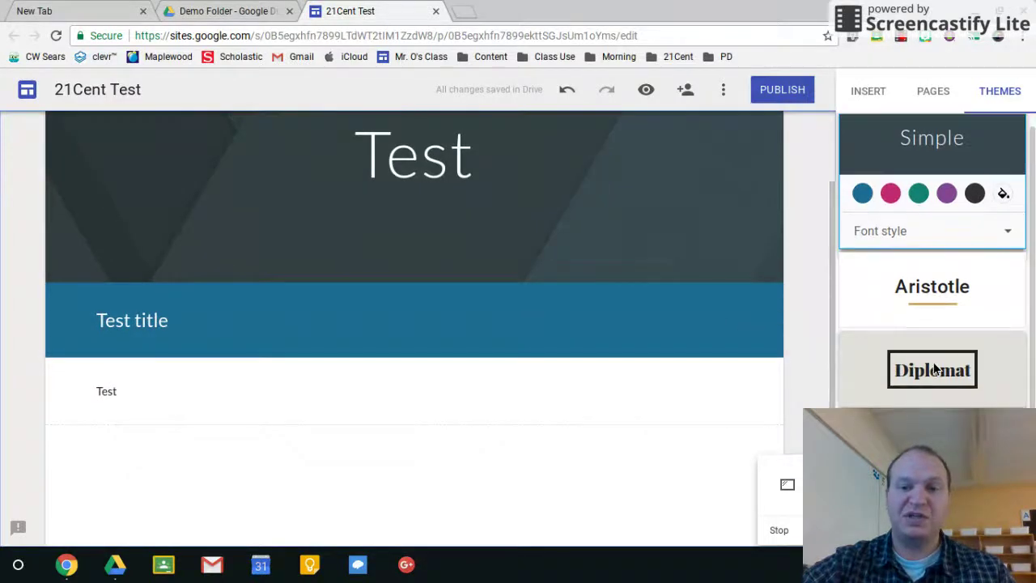
click(941, 234)
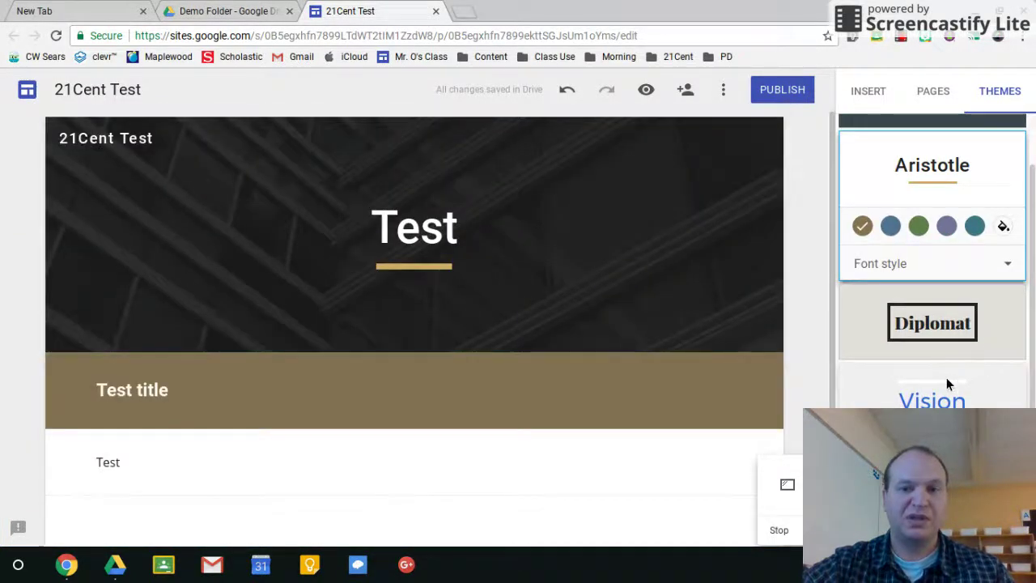
click(946, 386)
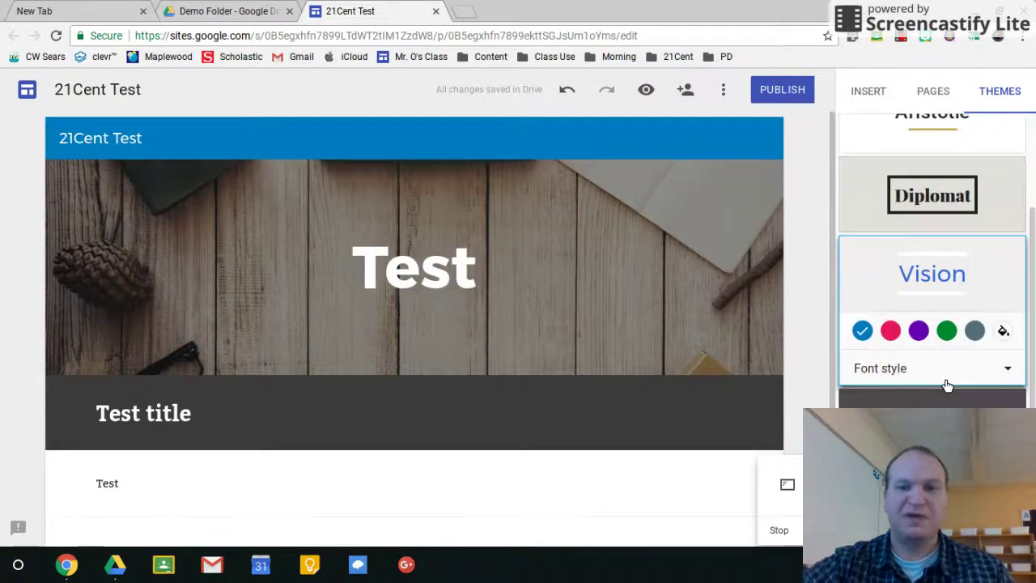
click(931, 398)
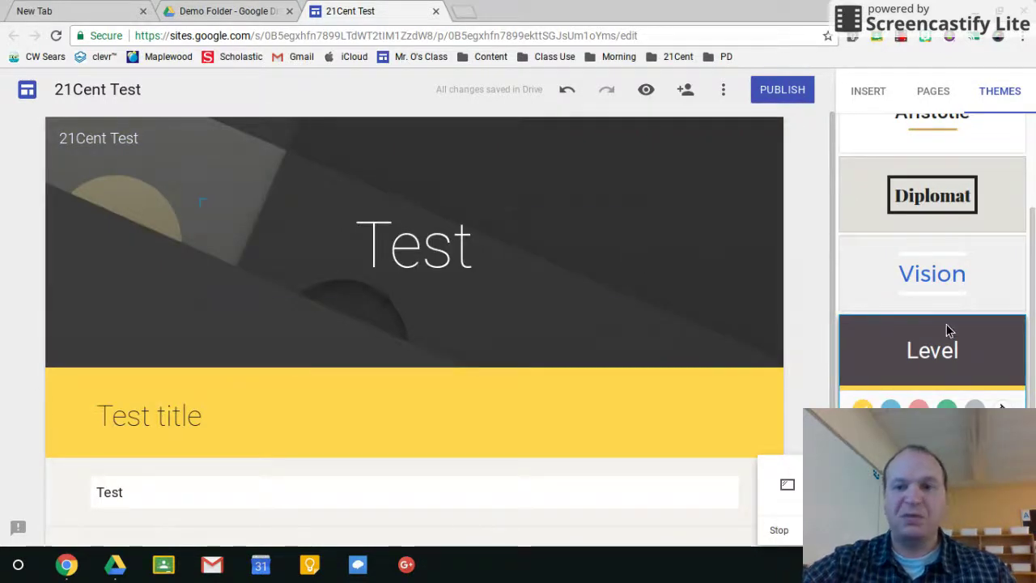
scroll(948, 303, up, 1)
scroll(948, 301, down, 1)
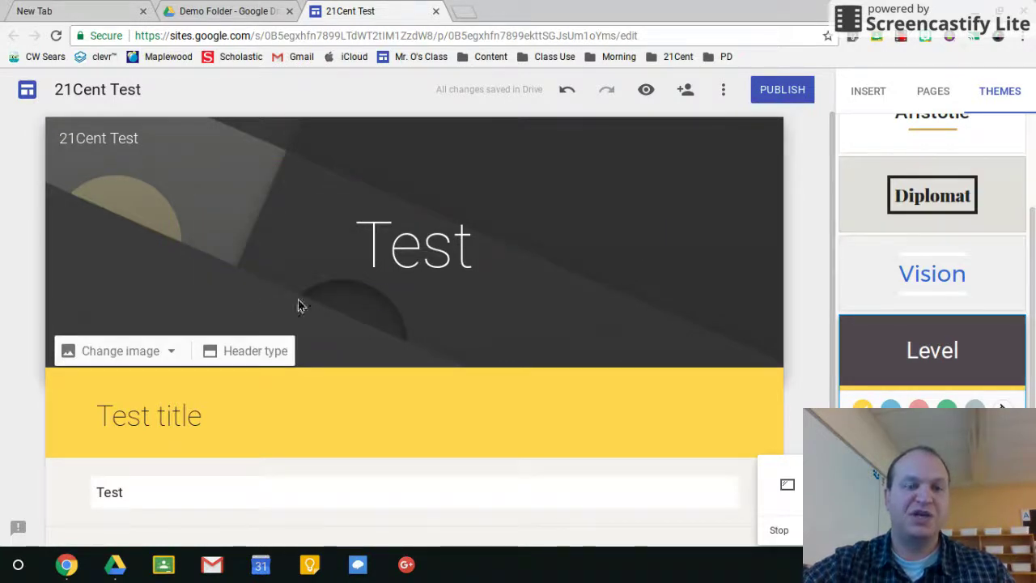
Try the Title only and Large banner header types on the page header and return to Banner
click(243, 358)
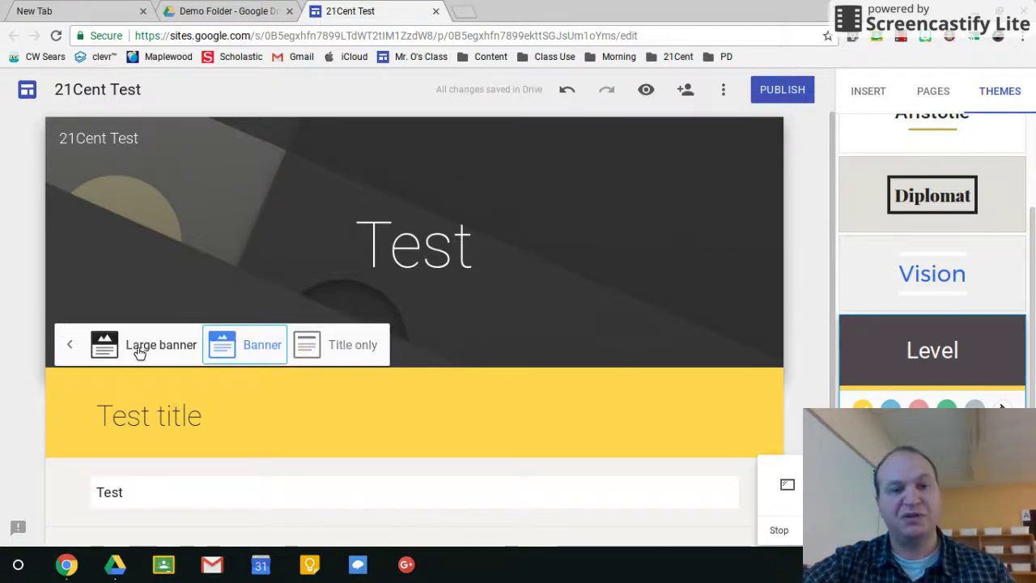
click(310, 350)
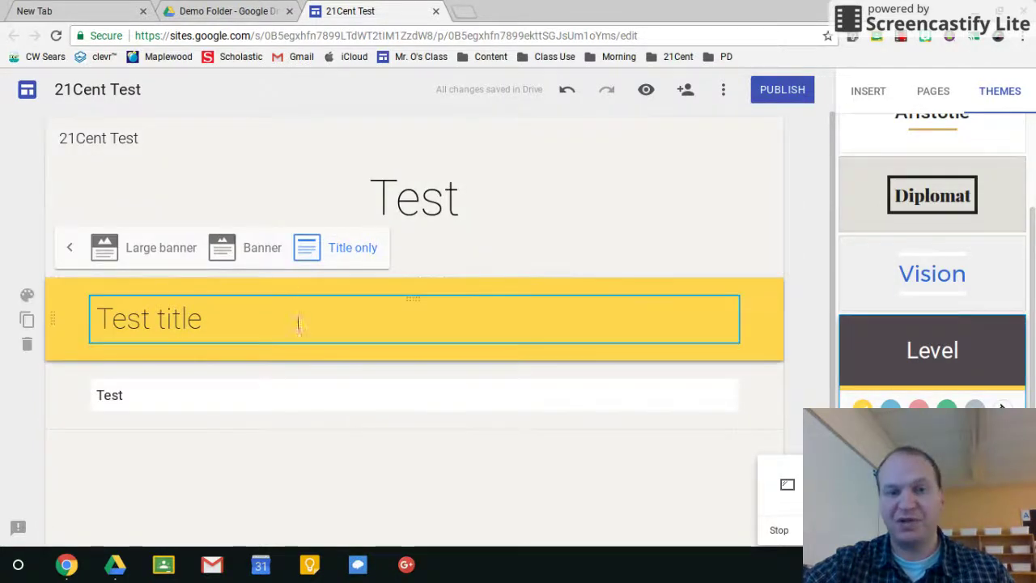
click(259, 251)
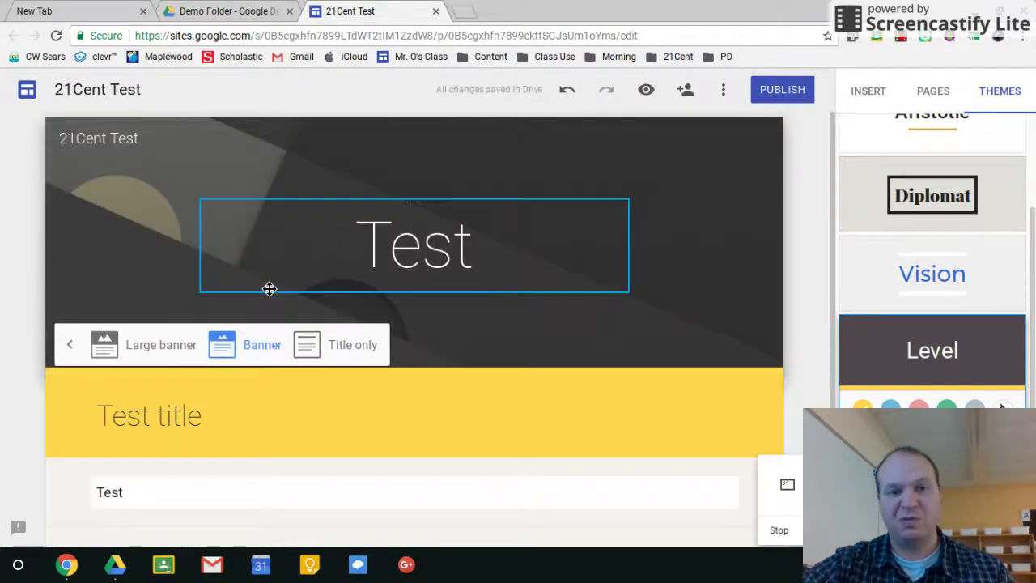
click(133, 347)
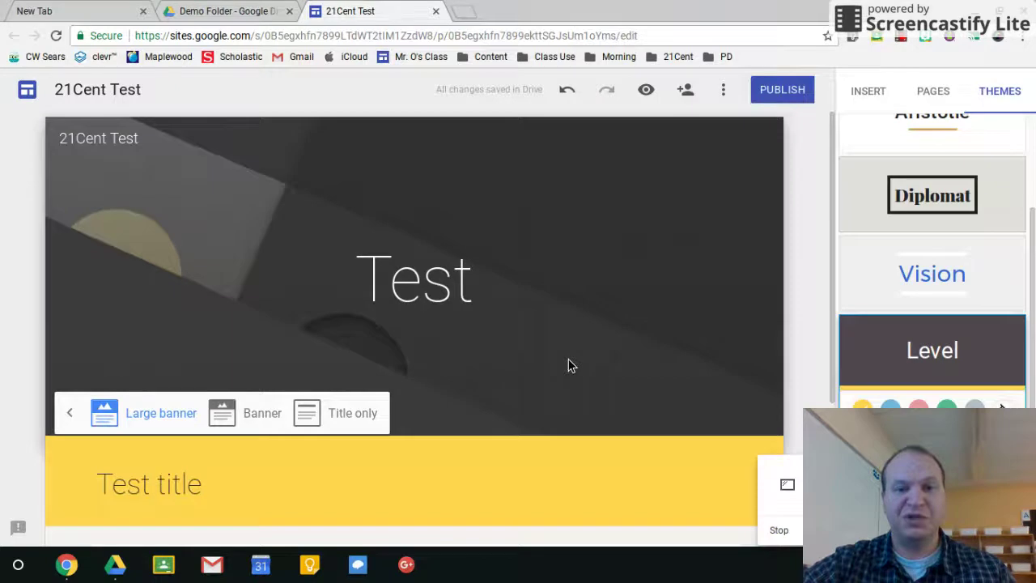
scroll(568, 365, down, 1)
scroll(568, 365, up, 1)
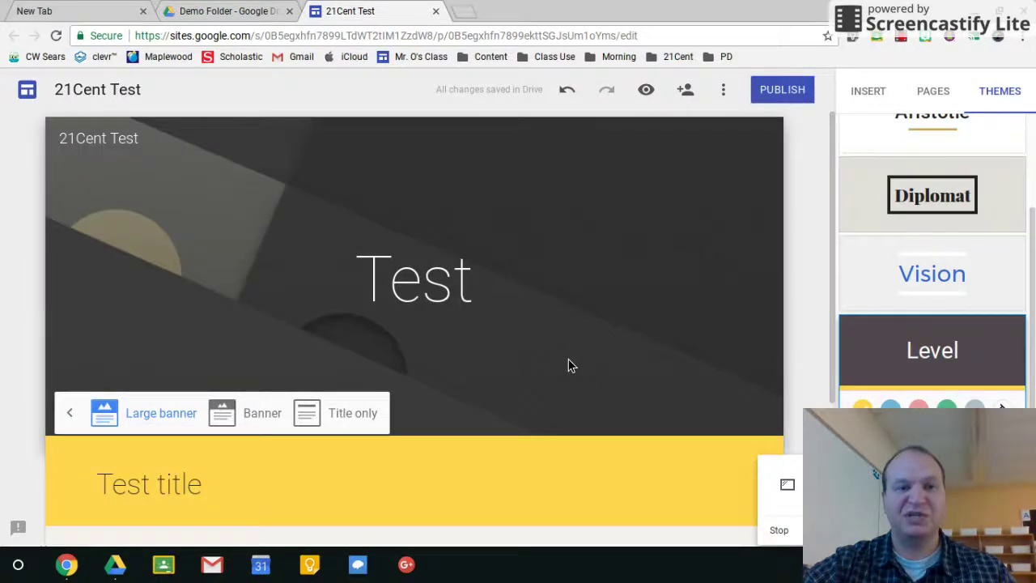
click(253, 417)
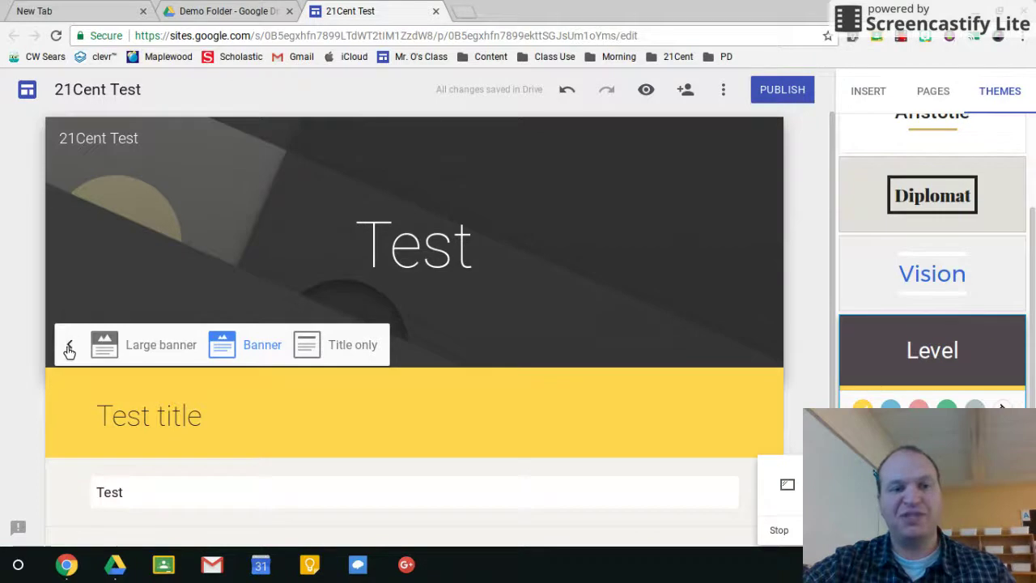
click(70, 348)
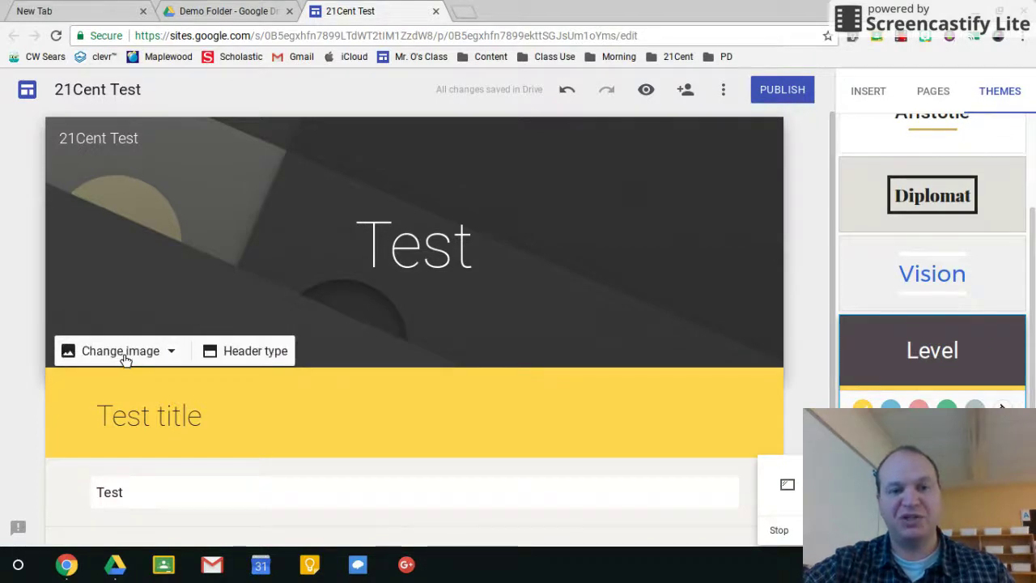
Replace the header image with the starry night sky picture from the image gallery
click(171, 353)
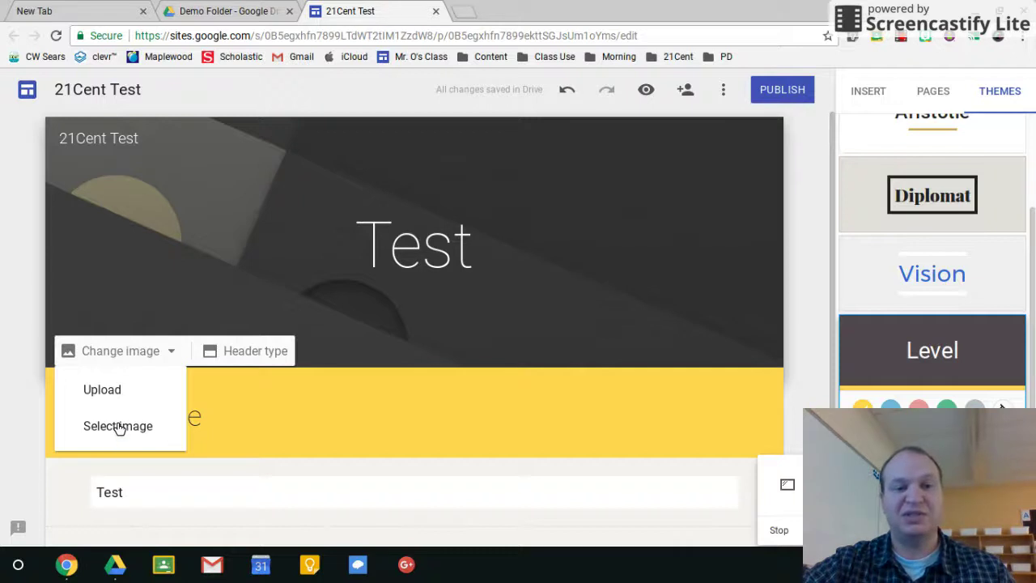
click(117, 426)
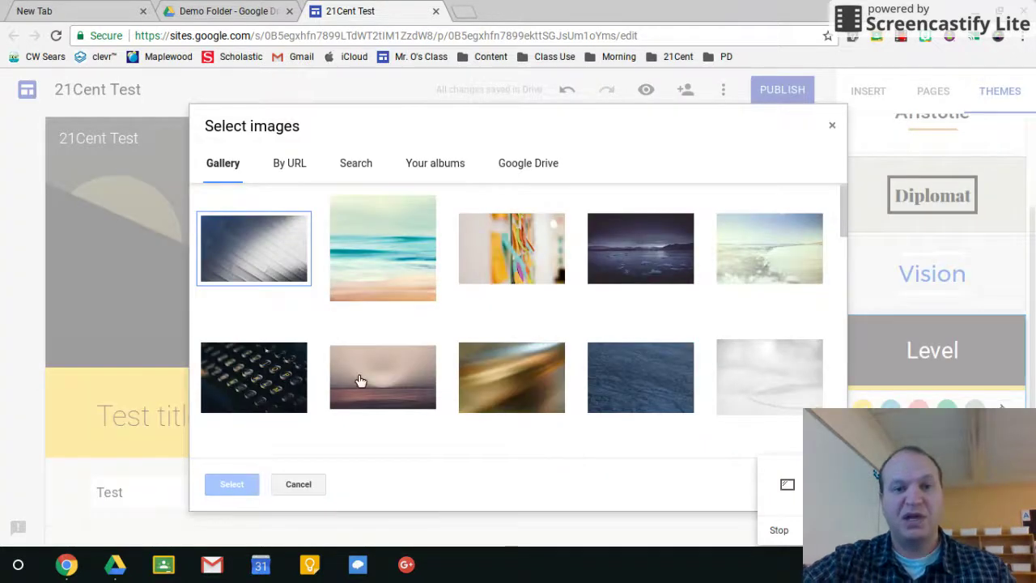
scroll(445, 317, down, 7)
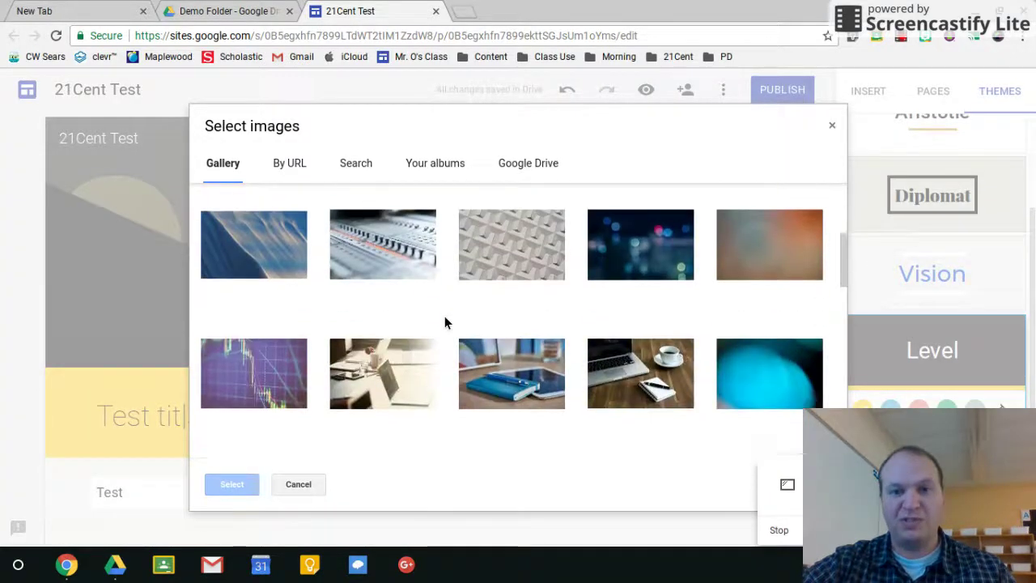
scroll(444, 322, down, 4)
scroll(444, 323, up, 5)
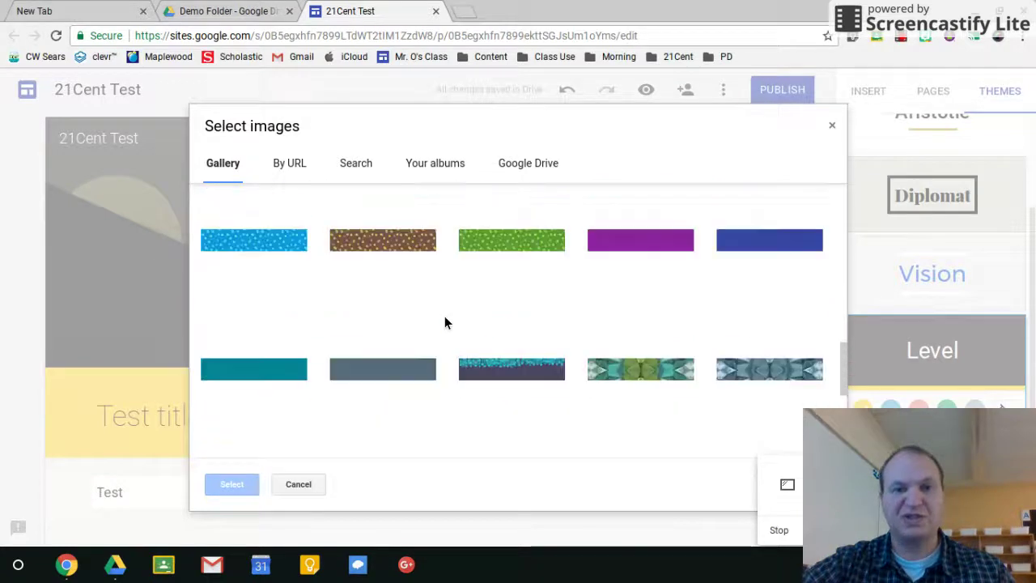
scroll(444, 322, up, 2)
scroll(444, 323, down, 3)
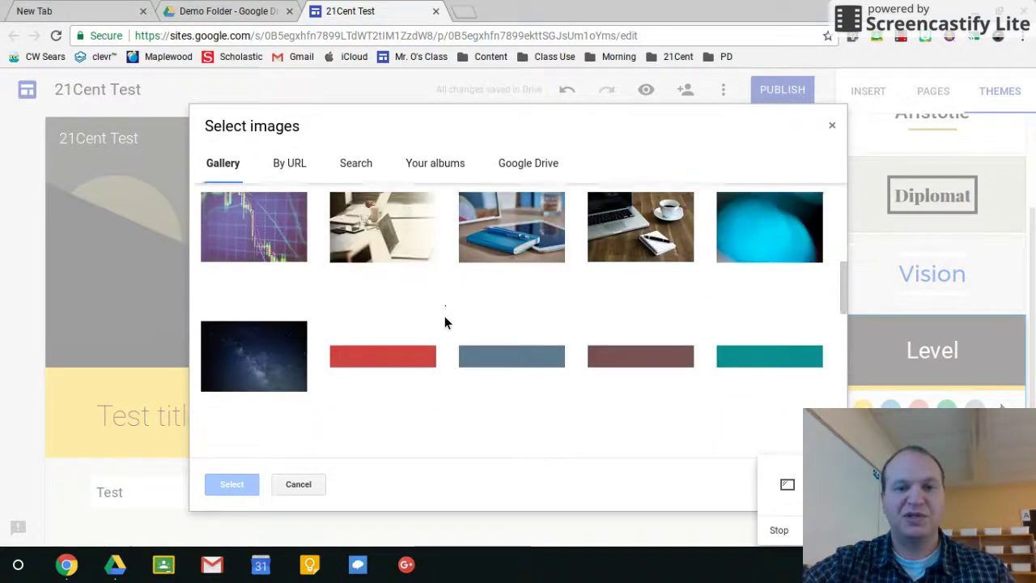
click(289, 370)
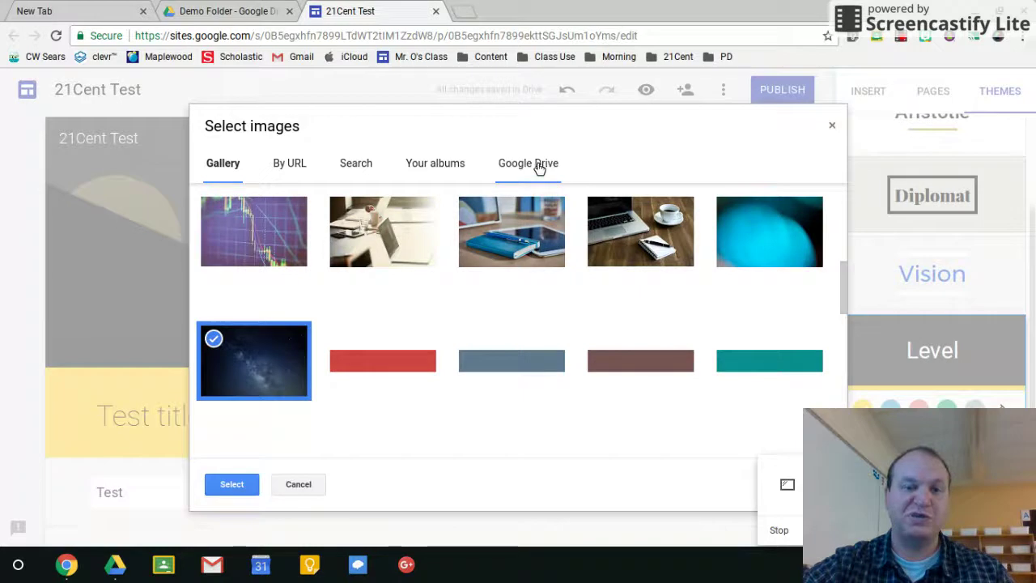
click(232, 485)
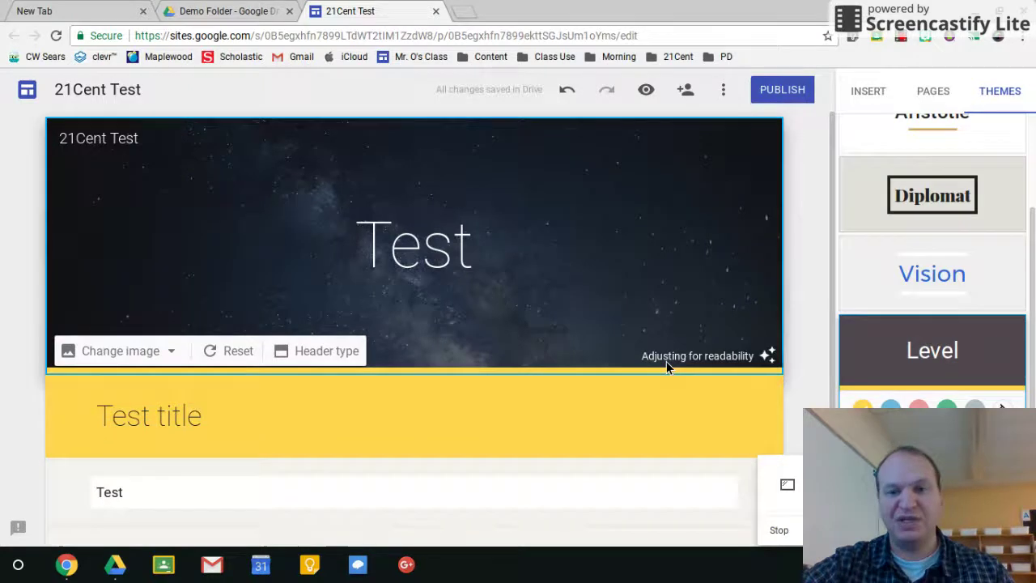
Turn off the readability adjustment on the header image and check the "Test" title against it
click(759, 362)
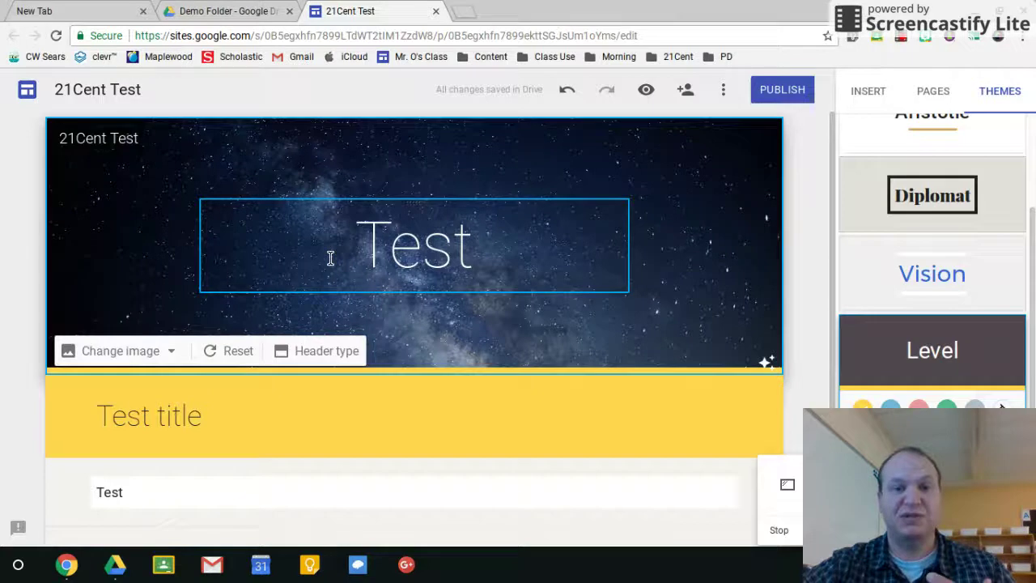
click(437, 222)
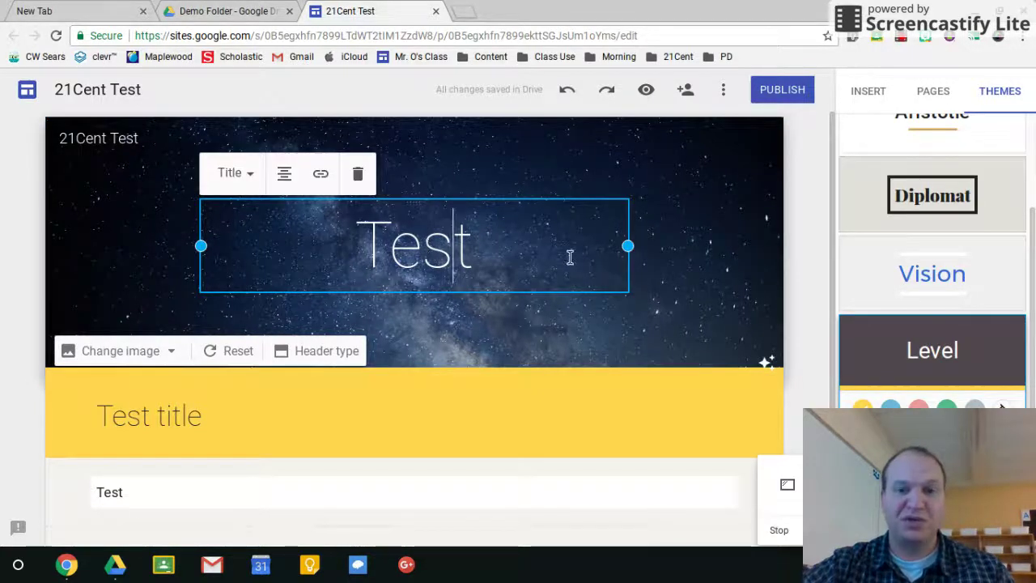
click(705, 266)
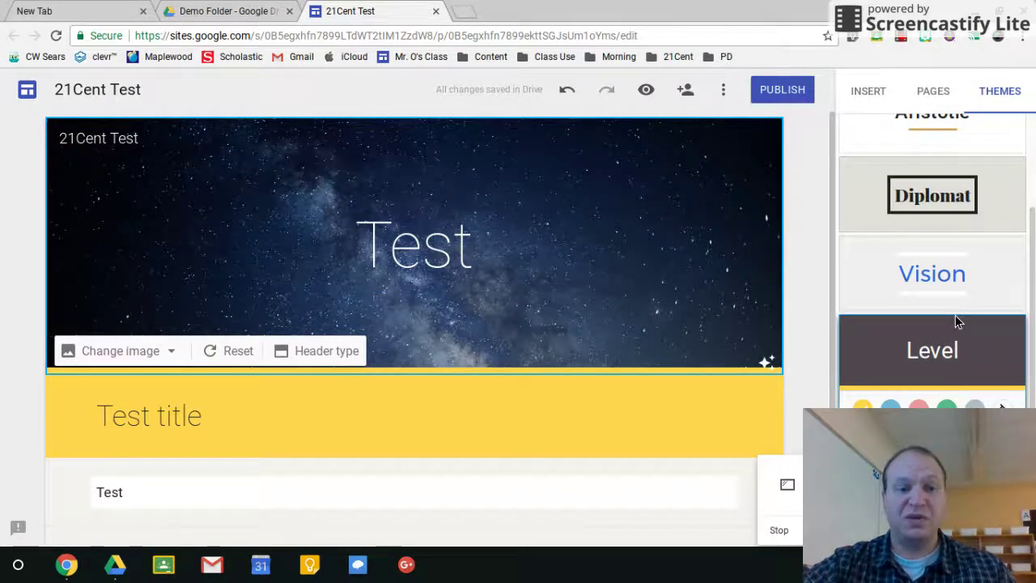